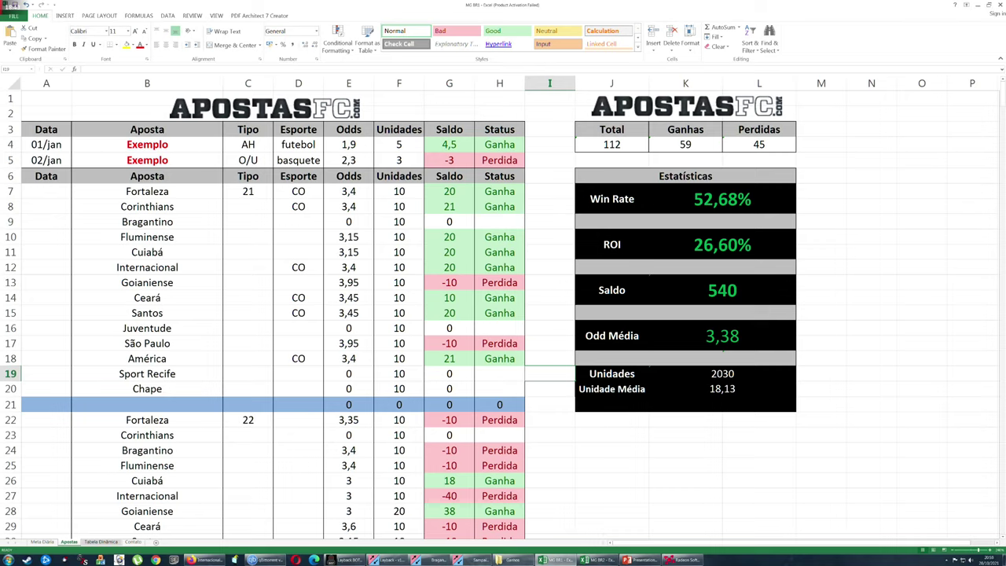
Step: Examine the Fluminense entry and the Saldo results of the bets in block 21
{"action": "left_click_drag", "start_coordinate": [46, 237], "coordinate": [500, 237]}
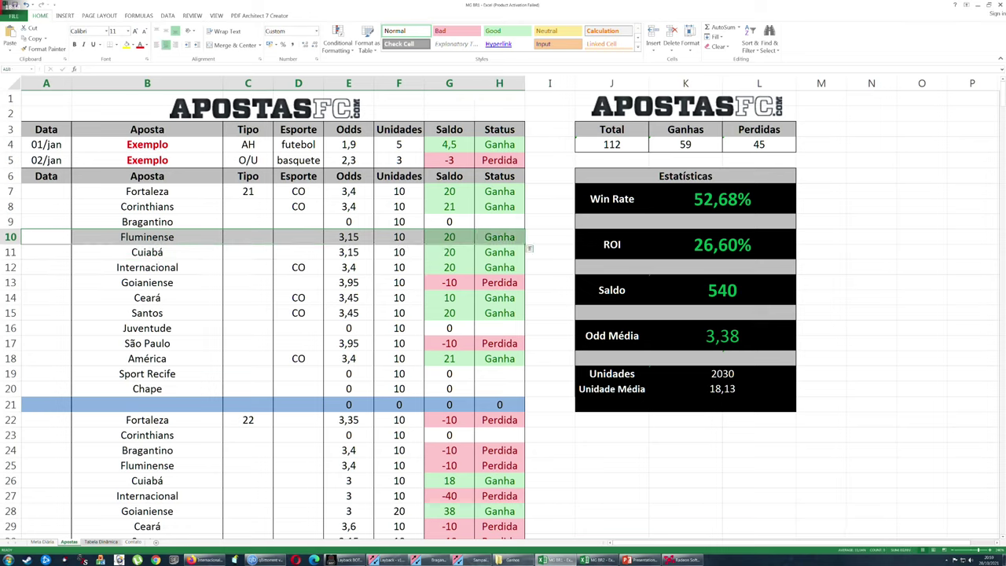
{"action": "left_click", "coordinate": [449, 192]}
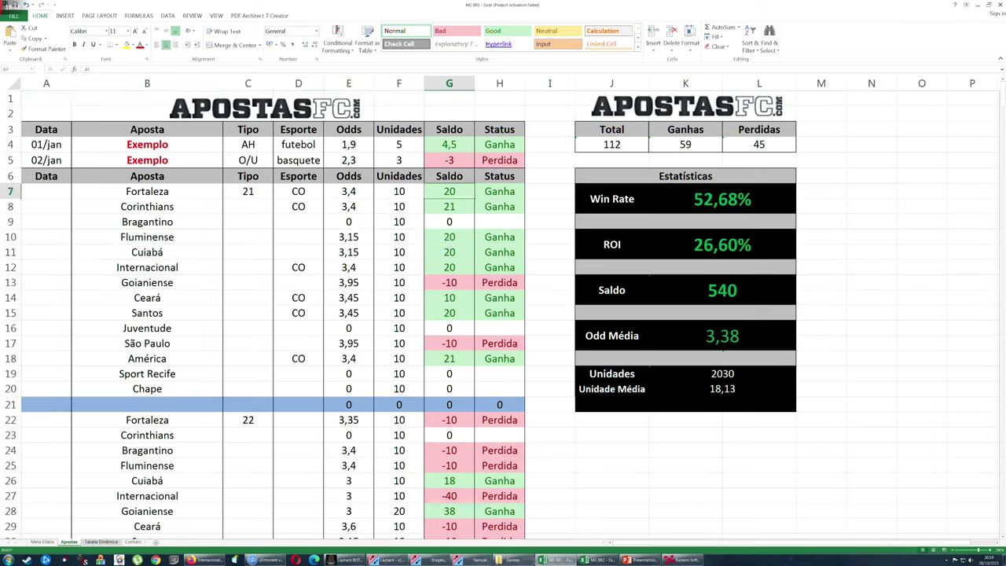
{"action": "left_click", "coordinate": [449, 206]}
{"action": "key", "text": "Down"}
{"action": "key", "text": "Down"}
{"action": "key", "text": "Down"}
{"action": "key", "text": "Down"}
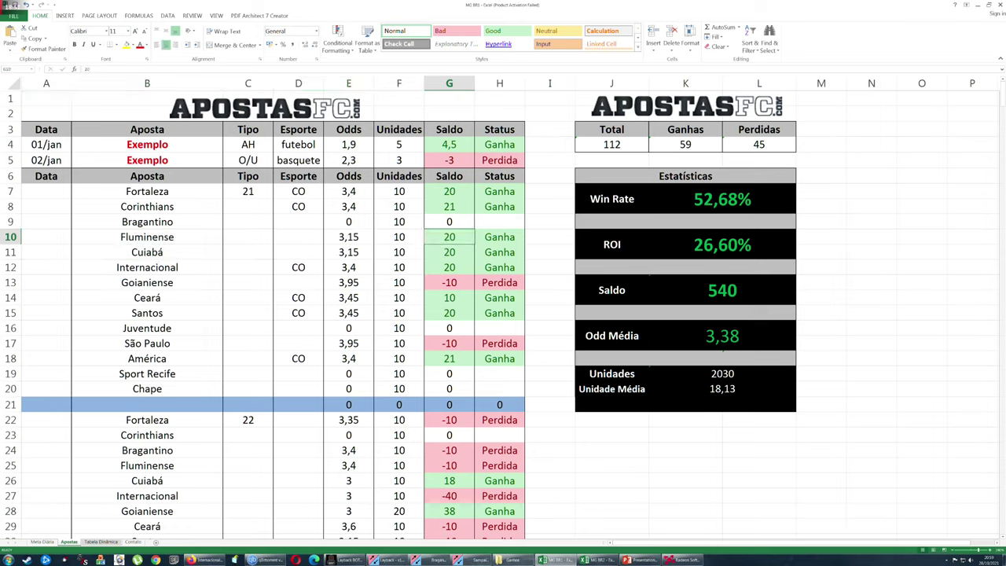
{"action": "key", "text": "Down"}
{"action": "key", "text": "Down"}
{"action": "key", "text": "Down"}
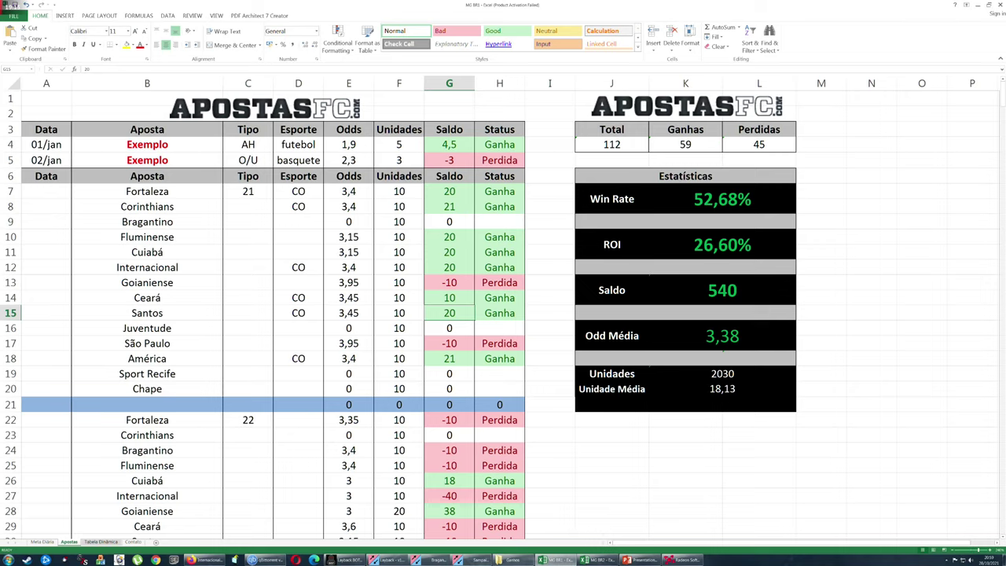
Step: Compare the Odds and Saldo of the Bragantino bet in block 21
{"action": "left_click", "coordinate": [449, 222]}
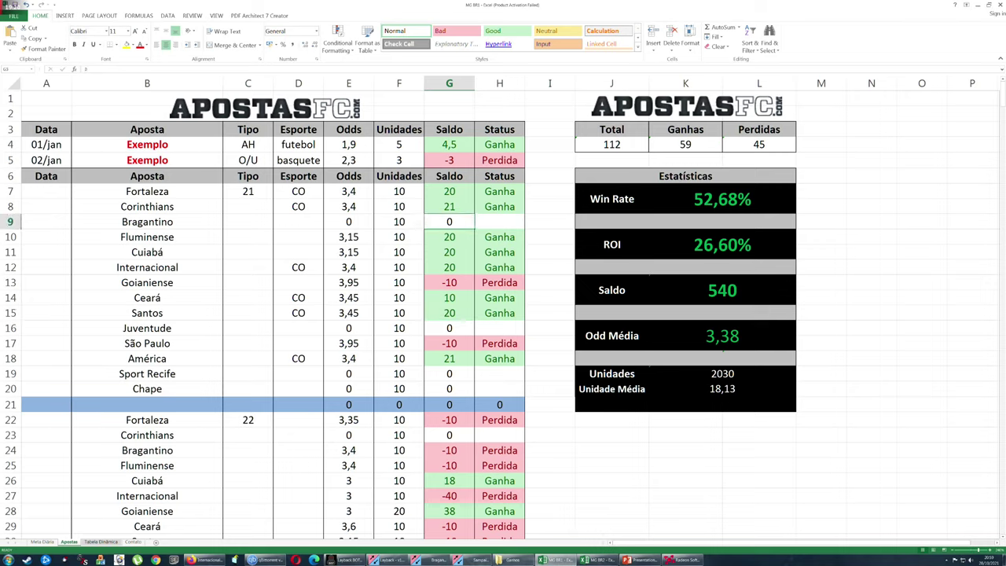
{"action": "left_click", "coordinate": [349, 222]}
{"action": "left_click", "coordinate": [450, 222]}
{"action": "left_click", "coordinate": [348, 221]}
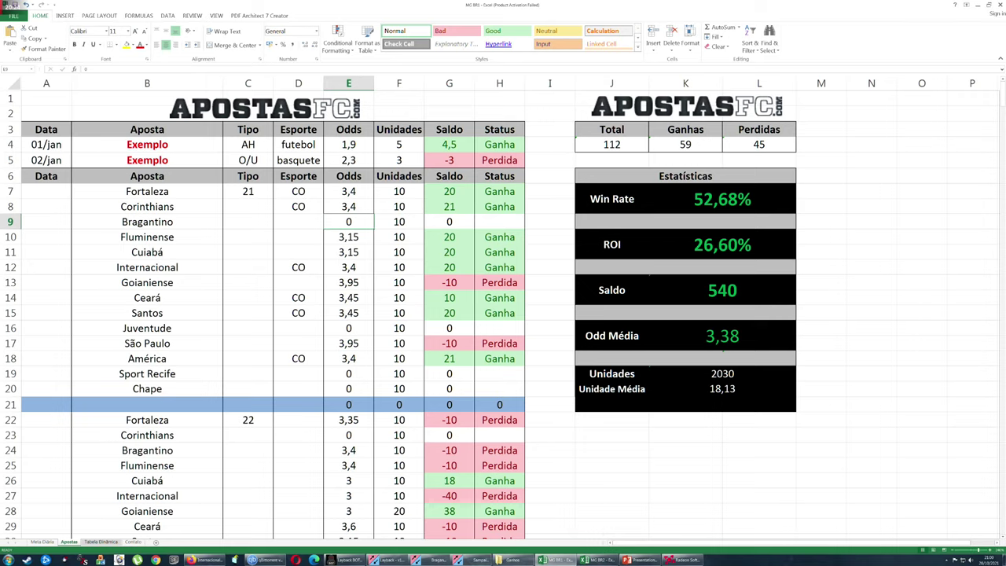
Step: Review the Saldo, Odd Média and ROI figures in the Estatísticas summary
{"action": "left_click", "coordinate": [652, 285]}
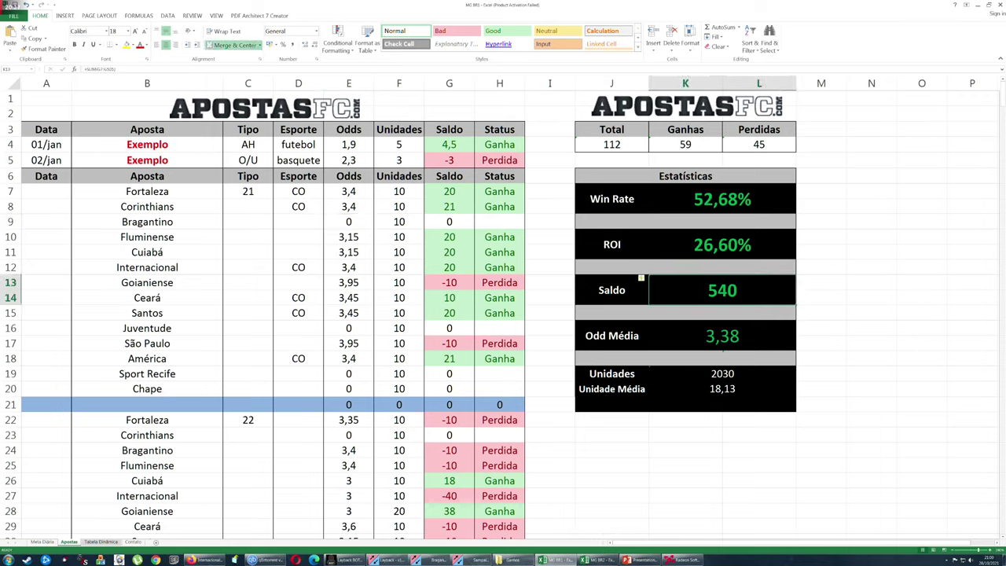
{"action": "left_click", "coordinate": [722, 336]}
{"action": "left_click", "coordinate": [722, 291]}
{"action": "left_click", "coordinate": [722, 245]}
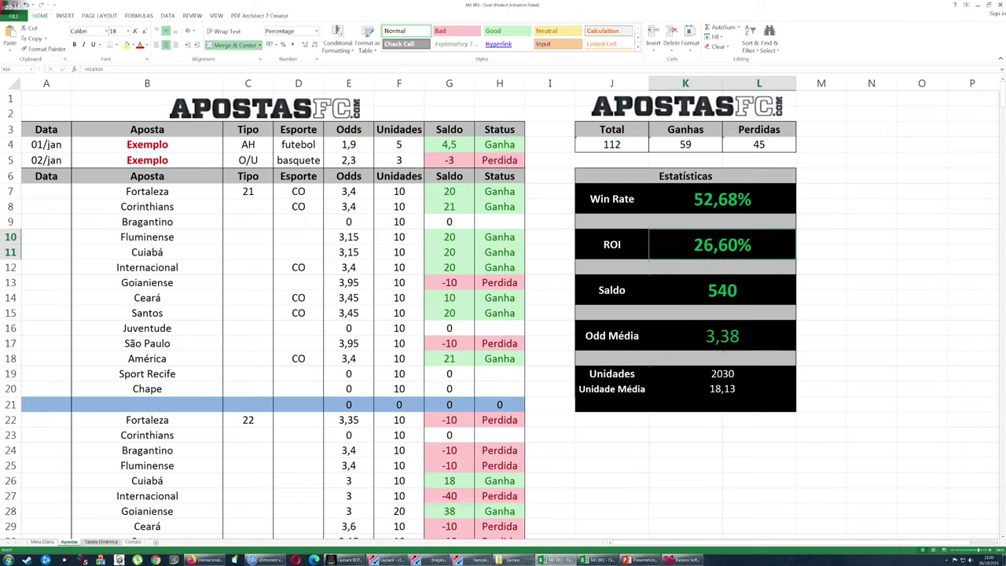
Step: Examine the Unidades staked on the bets of block 21, from Fortaleza through Chape
{"action": "left_click", "coordinate": [399, 192]}
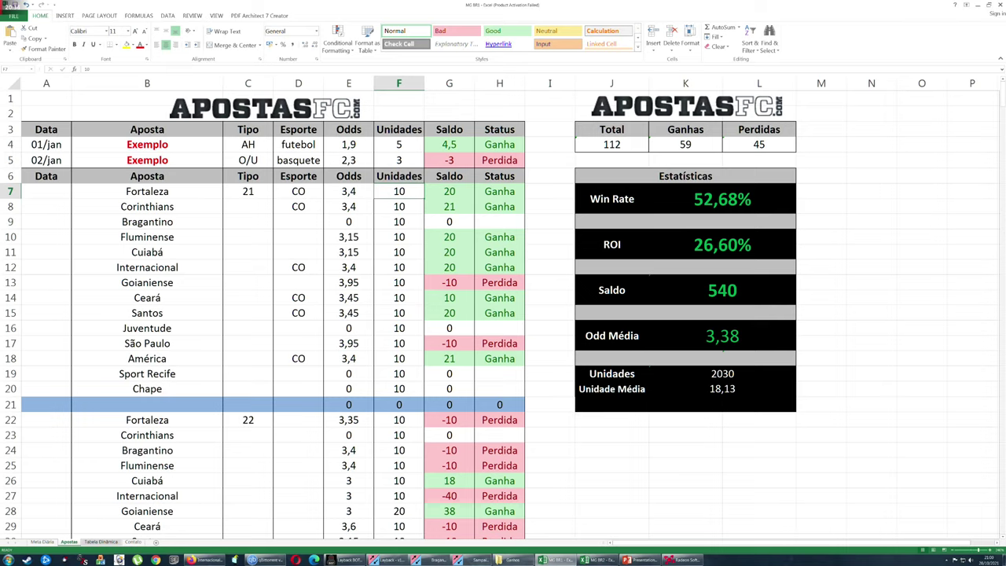
{"action": "left_click", "coordinate": [399, 389]}
{"action": "left_click", "coordinate": [399, 374]}
{"action": "left_click", "coordinate": [399, 313]}
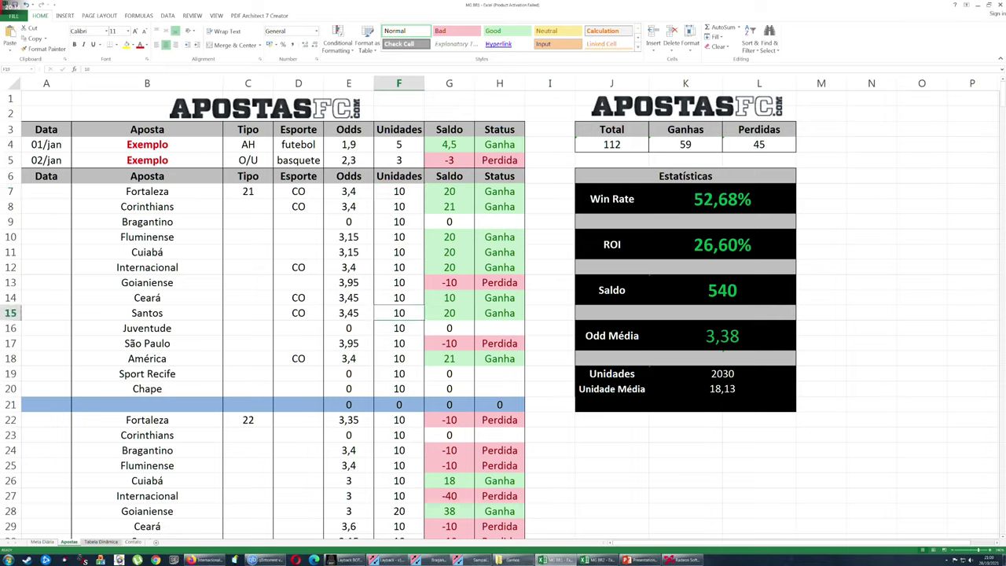
{"action": "left_click", "coordinate": [399, 252]}
{"action": "key", "text": "Up"}
{"action": "key", "text": "Up"}
{"action": "key", "text": "Up"}
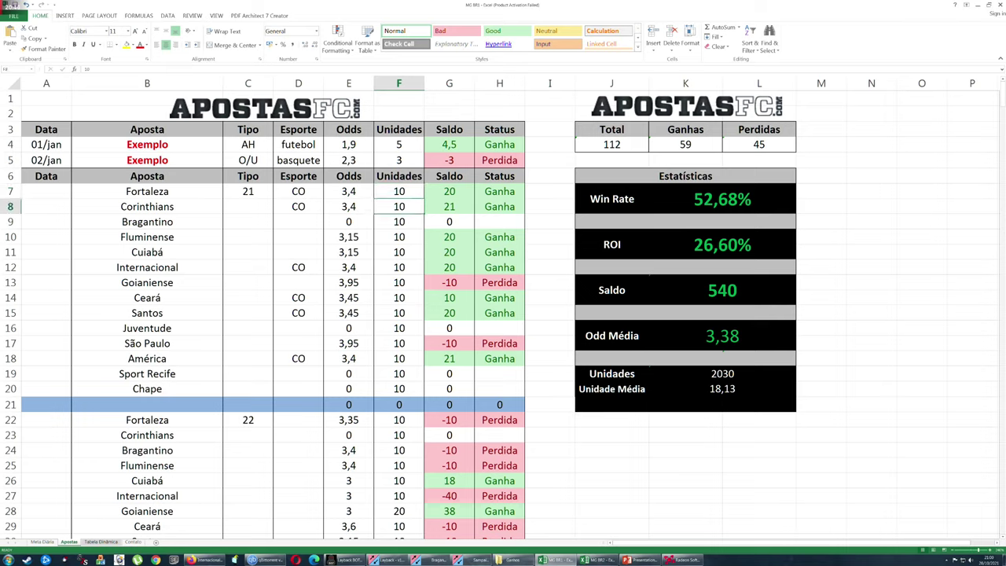
{"action": "key", "text": "Up"}
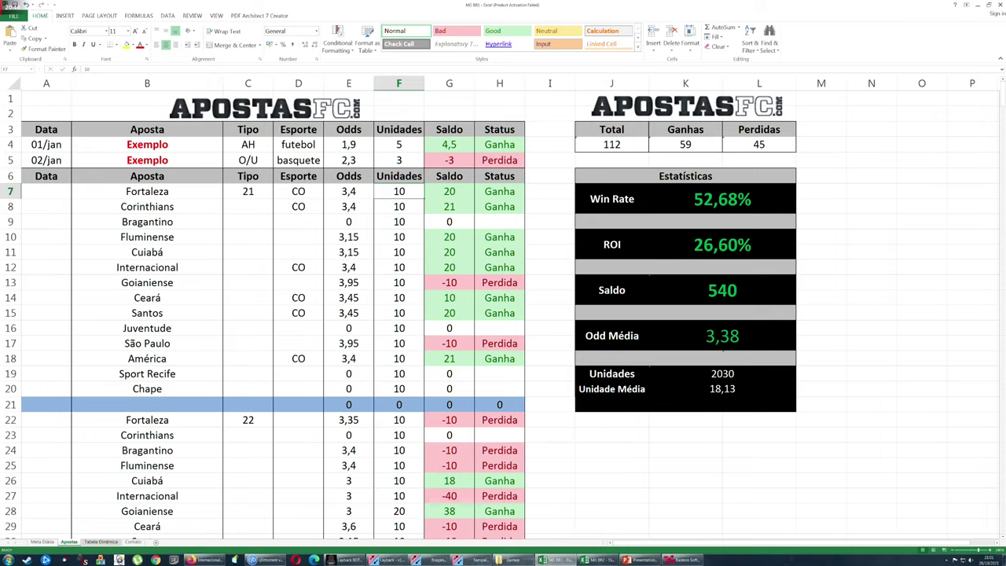
Step: Review the Win Rate, Saldo, Odd Média, Unidades and Unidade Média cells in the Estatísticas summary
{"action": "left_click", "coordinate": [721, 200]}
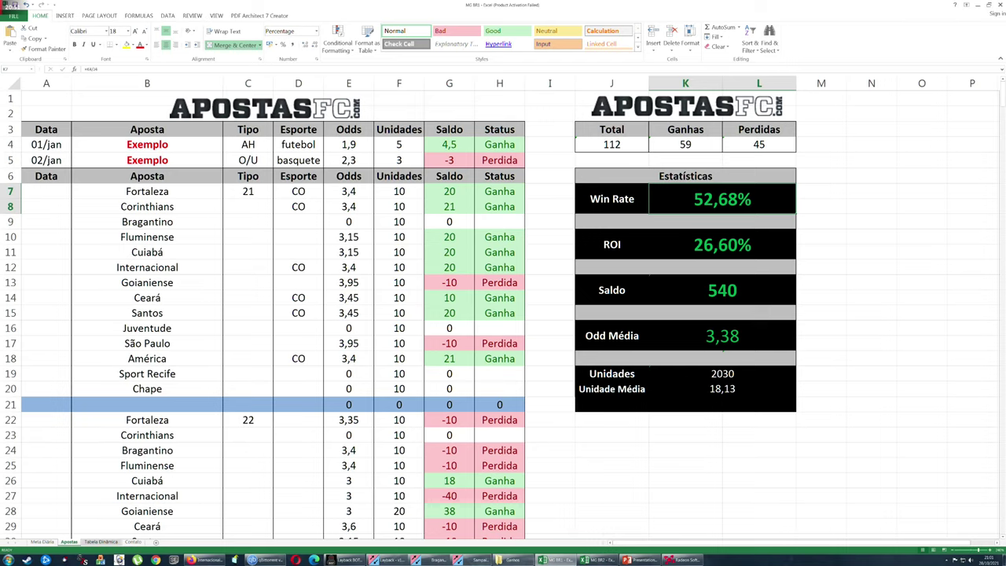
{"action": "left_click", "coordinate": [721, 290]}
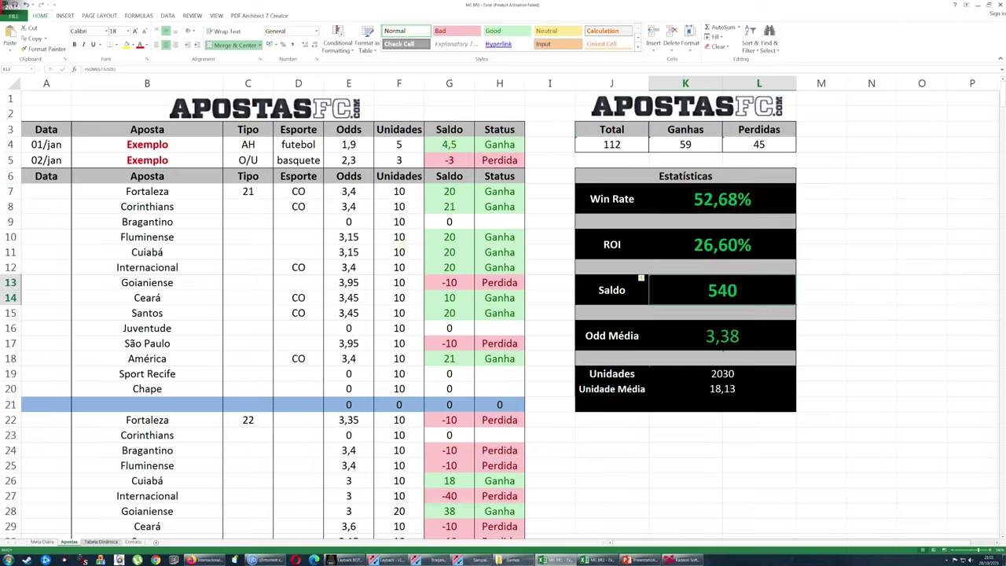
{"action": "left_click", "coordinate": [722, 336]}
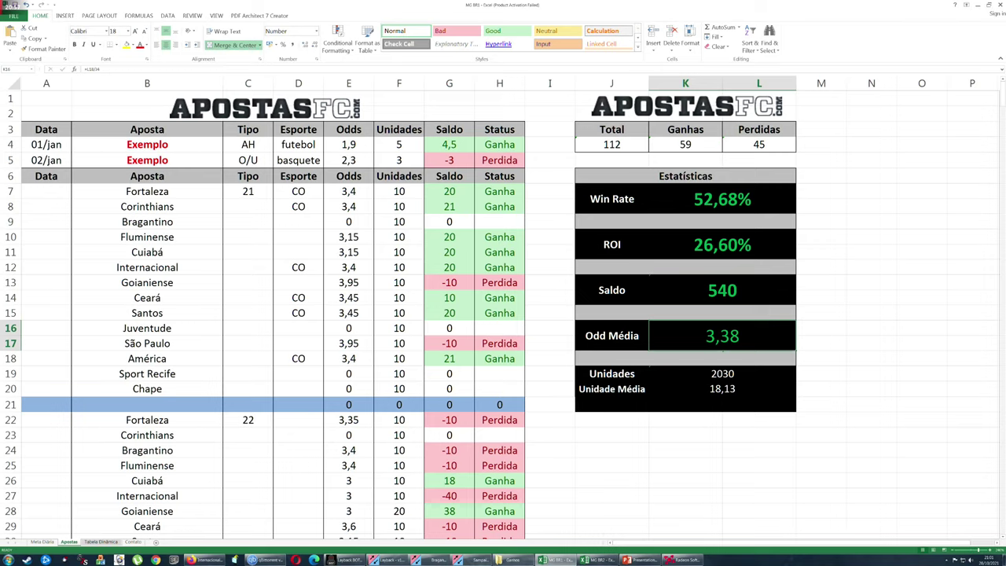
{"action": "left_click", "coordinate": [722, 374]}
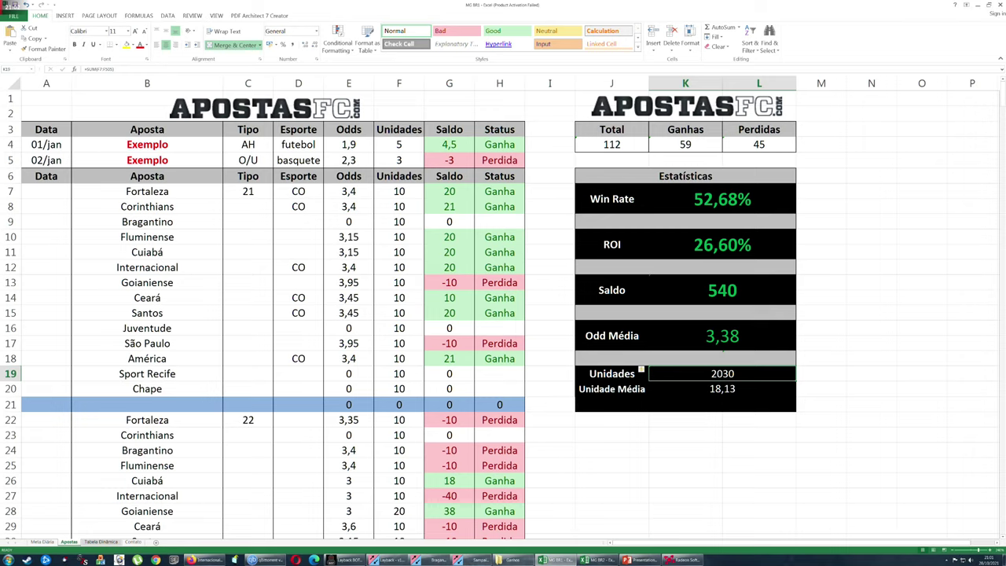
{"action": "left_click", "coordinate": [721, 389]}
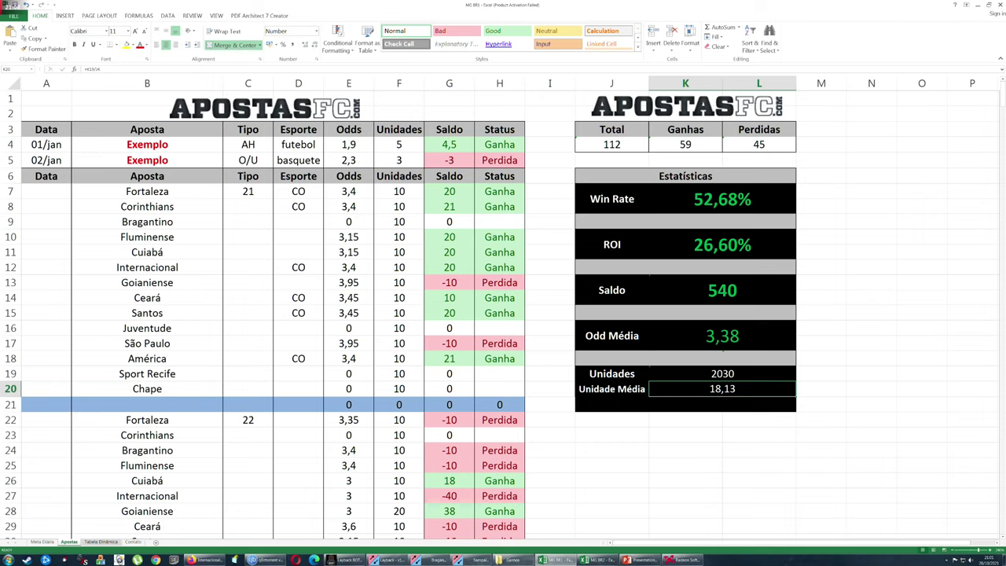
Step: Inspect the Odds, Unidades and Saldo of the Chape and Ceará bets in block 23
{"action": "scroll", "coordinate": [503, 314], "scroll_direction": "down", "scroll_amount": 7}
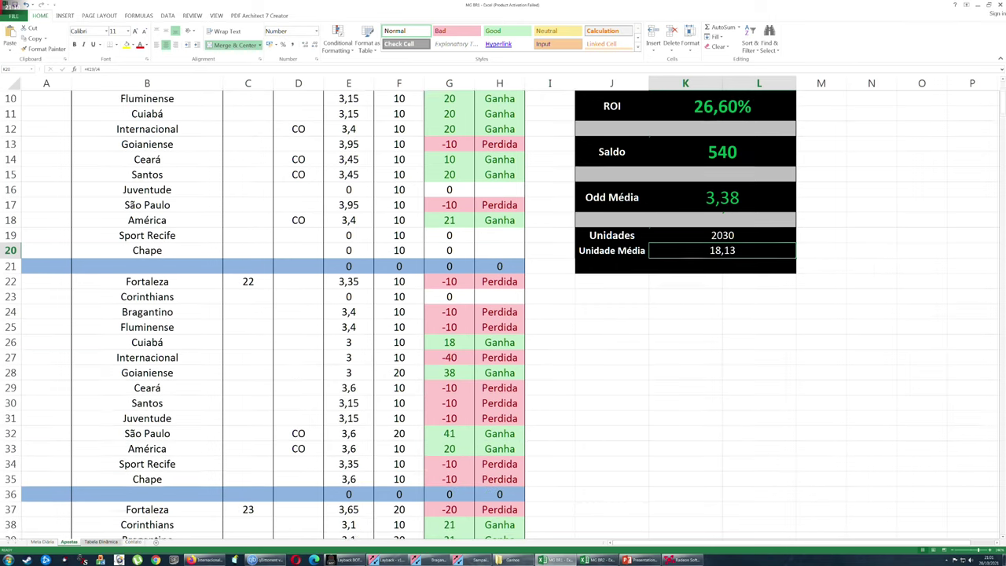
{"action": "scroll", "coordinate": [503, 314], "scroll_direction": "down", "scroll_amount": 1}
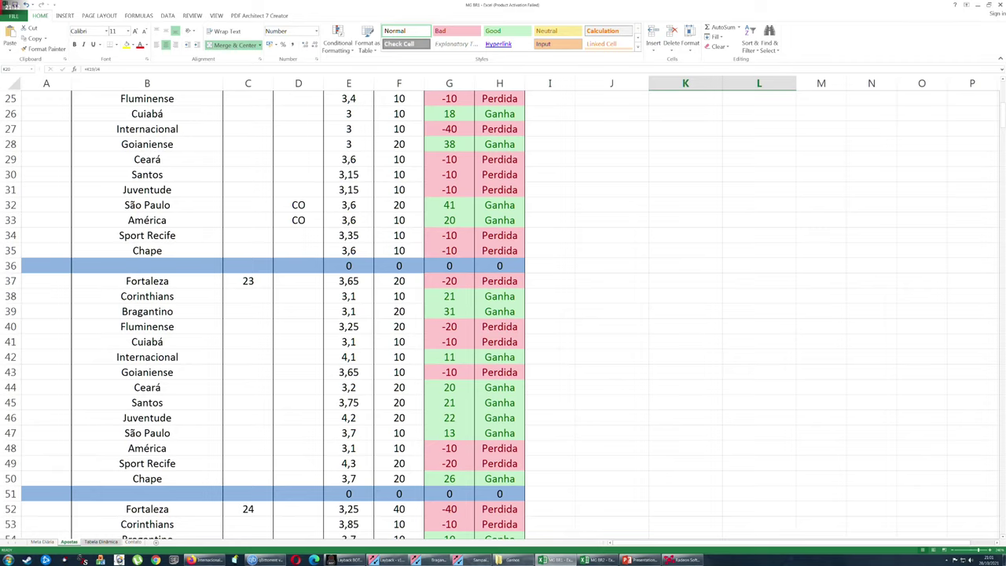
{"action": "left_click_drag", "start_coordinate": [348, 479], "coordinate": [449, 478]}
{"action": "left_click_drag", "start_coordinate": [348, 387], "coordinate": [448, 388]}
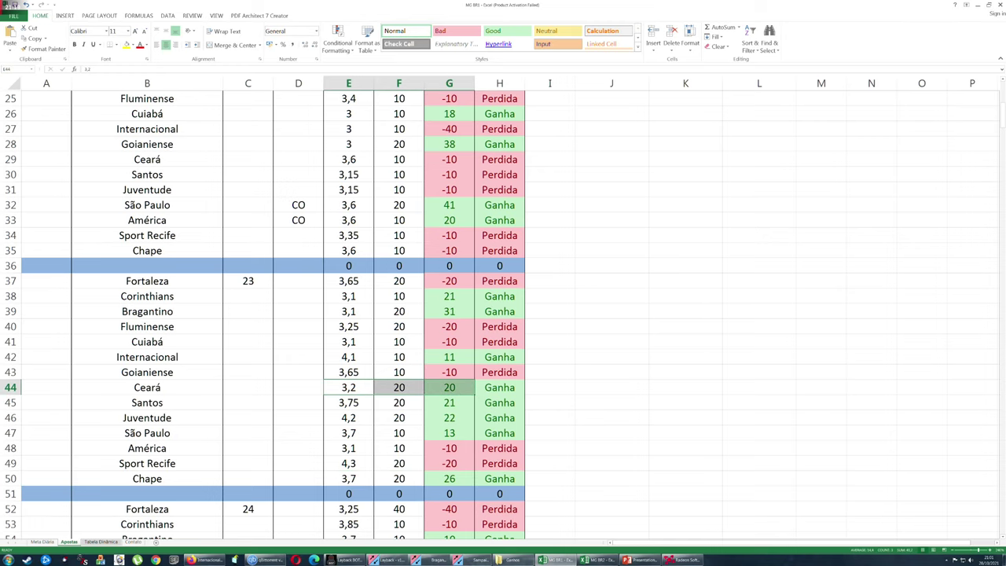
Step: Clear the bet entries of blocks 21 and 22, from Aposta through Status in B7:H35
{"action": "scroll", "coordinate": [503, 314], "scroll_direction": "up", "scroll_amount": 6}
{"action": "scroll", "coordinate": [502, 314], "scroll_direction": "down", "scroll_amount": 2}
{"action": "left_click_drag", "start_coordinate": [499, 433], "coordinate": [83, 176]}
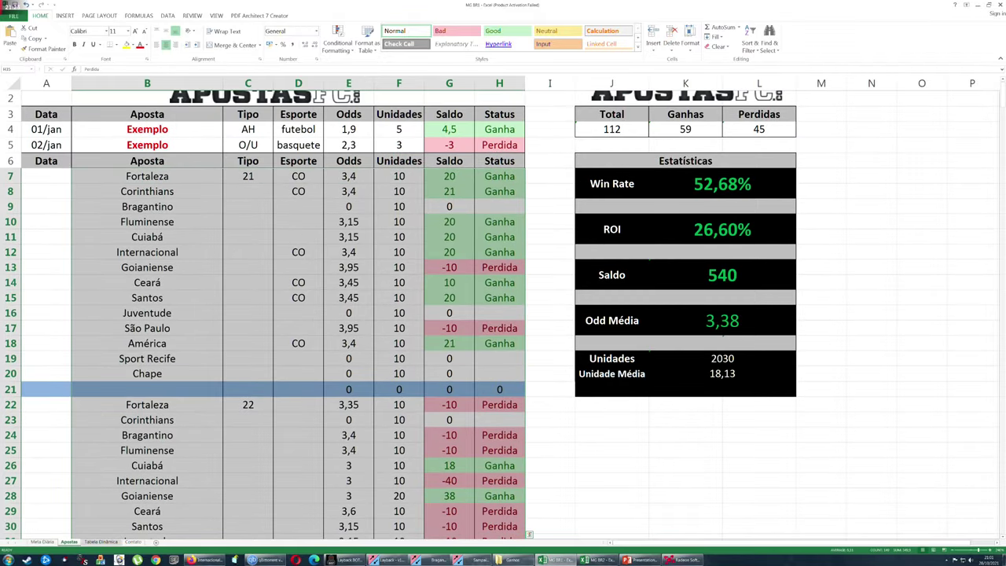
{"action": "key", "text": "Delete"}
{"action": "scroll", "coordinate": [314, 314], "scroll_direction": "down", "scroll_amount": 6}
{"action": "left_click", "coordinate": [550, 206]}
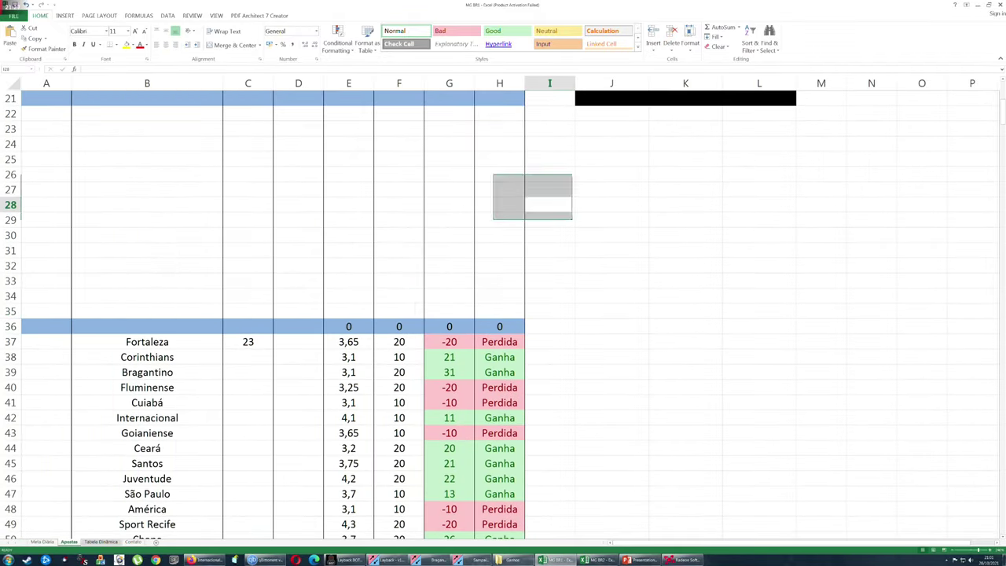
Step: Check the recalculated Saldo in the Estatísticas summary
{"action": "scroll", "coordinate": [550, 205], "scroll_direction": "up", "scroll_amount": 7}
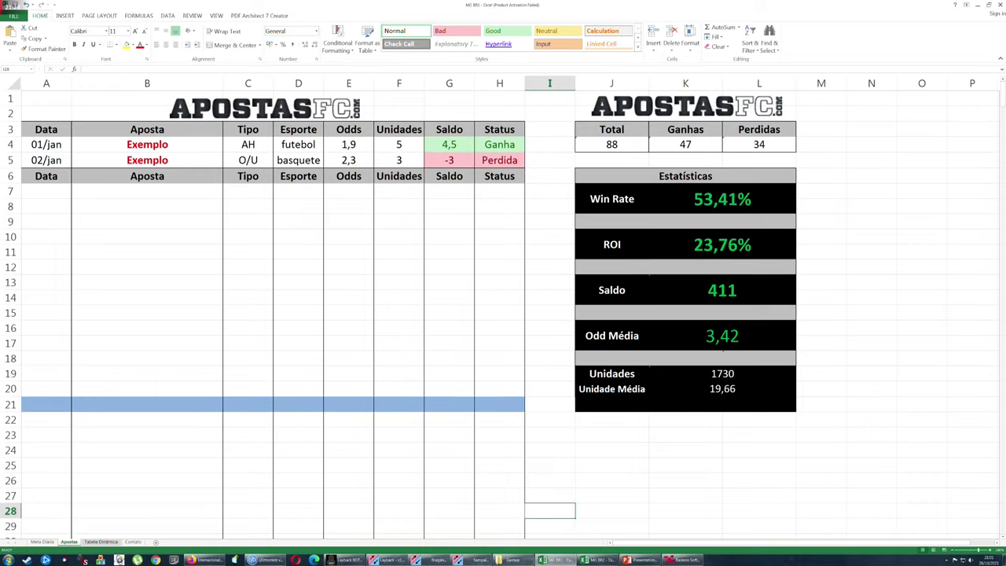
{"action": "left_click", "coordinate": [650, 284]}
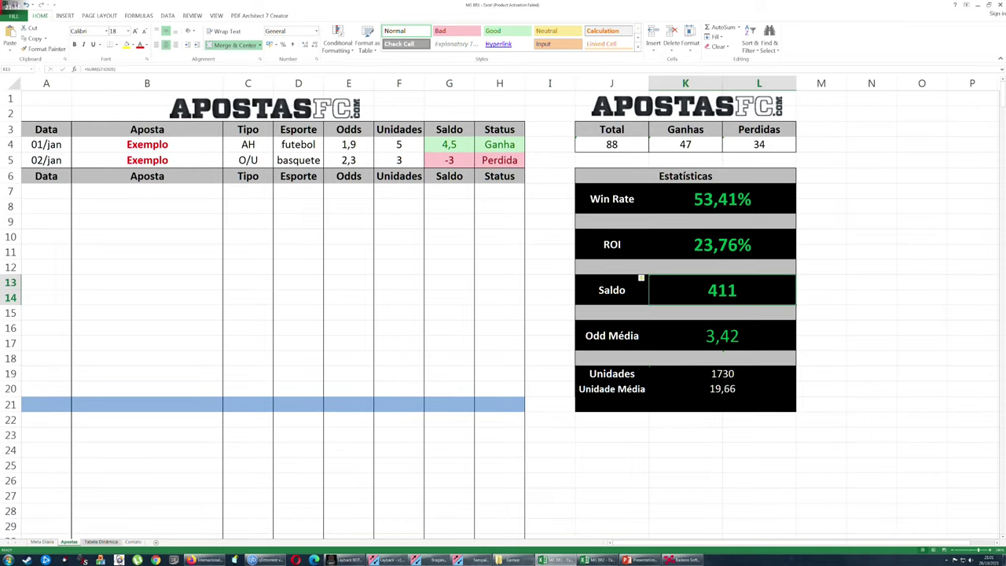
{"action": "left_click", "coordinate": [821, 313]}
{"action": "left_click", "coordinate": [721, 290]}
Step: Examine the bet results of blocks 23 and 24, including the Corinthians and Bragantino Saldo in block 23
{"action": "scroll", "coordinate": [503, 314], "scroll_direction": "down", "scroll_amount": 13}
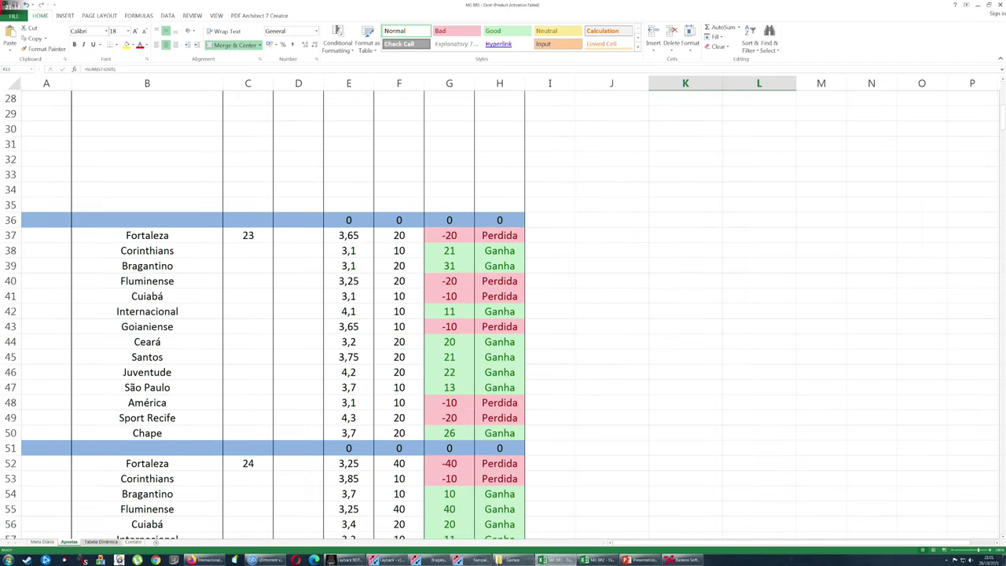
{"action": "scroll", "coordinate": [503, 314], "scroll_direction": "up", "scroll_amount": 2}
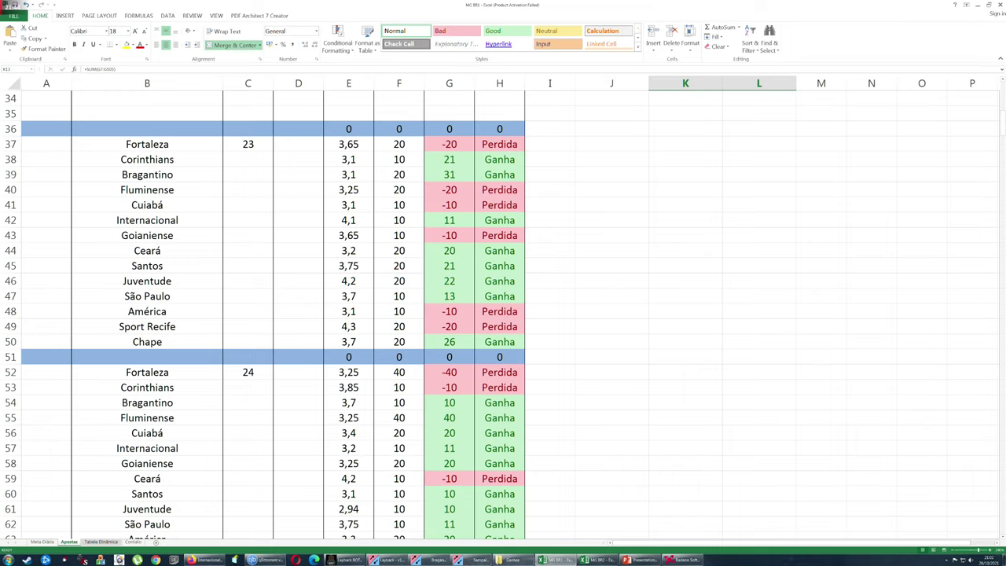
{"action": "left_click", "coordinate": [449, 159]}
{"action": "left_click", "coordinate": [449, 174]}
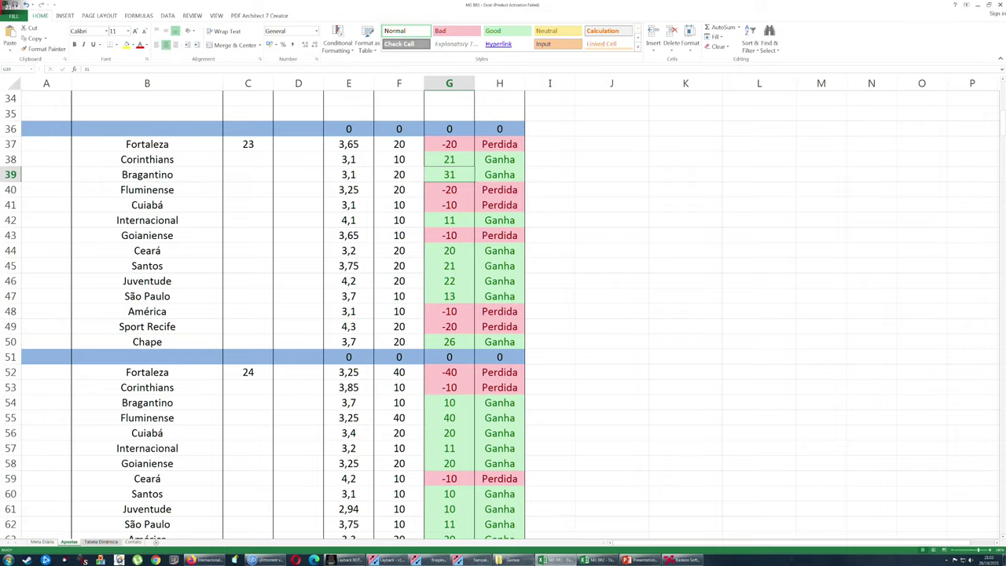
{"action": "scroll", "coordinate": [503, 314], "scroll_direction": "down", "scroll_amount": 2}
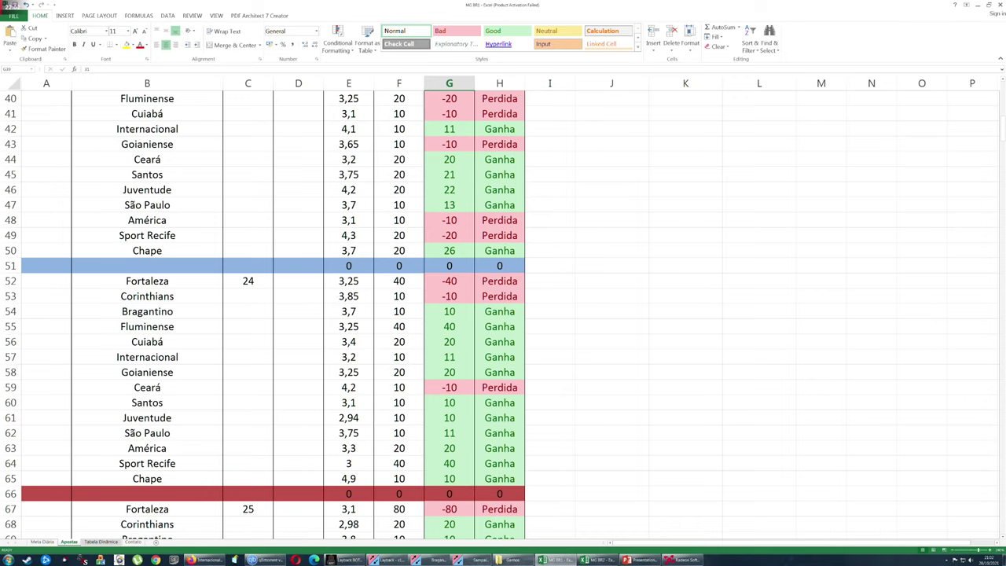
{"action": "scroll", "coordinate": [503, 314], "scroll_direction": "up", "scroll_amount": 4}
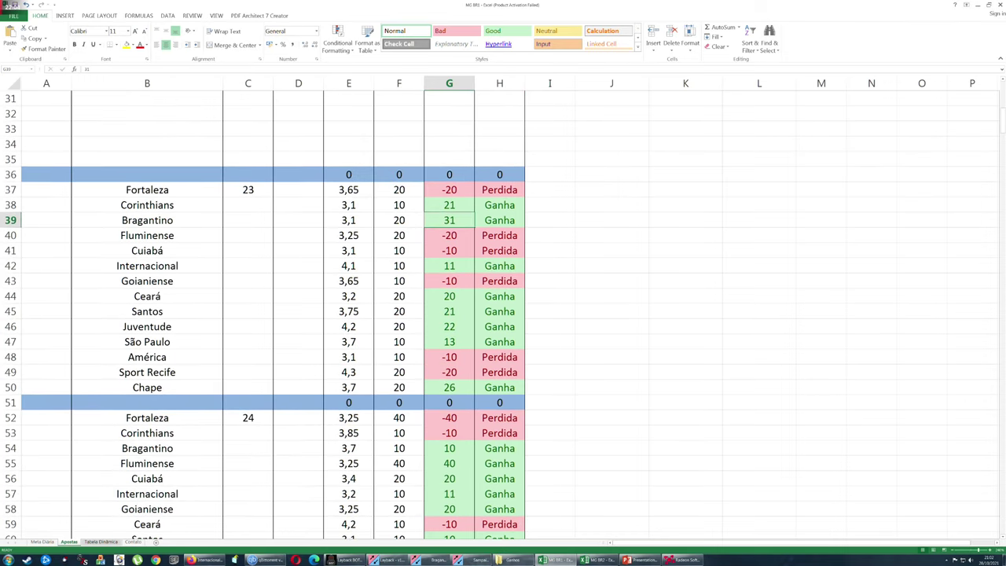
{"action": "scroll", "coordinate": [503, 314], "scroll_direction": "down", "scroll_amount": 2}
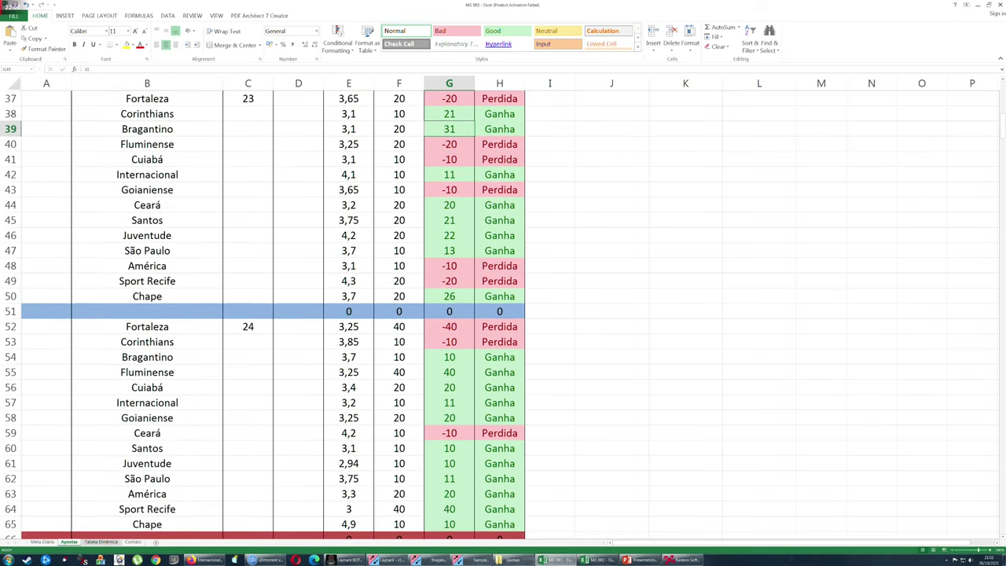
{"action": "scroll", "coordinate": [503, 314], "scroll_direction": "down", "scroll_amount": 2}
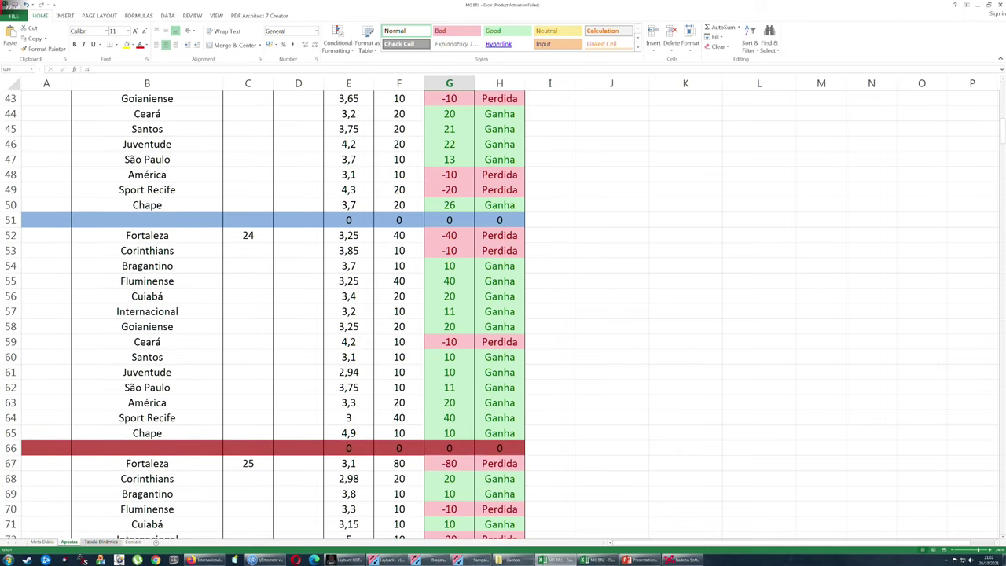
Step: Inspect the Fortaleza Saldo in block 24 and the Fortaleza Unidades, Saldo and Status in block 25
{"action": "left_click", "coordinate": [450, 236]}
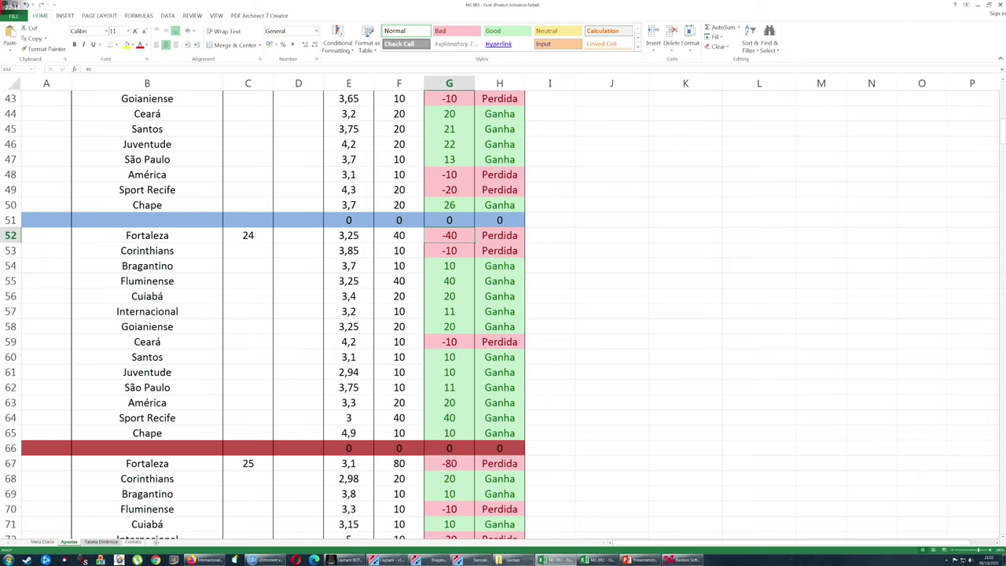
{"action": "scroll", "coordinate": [503, 314], "scroll_direction": "down", "scroll_amount": 4}
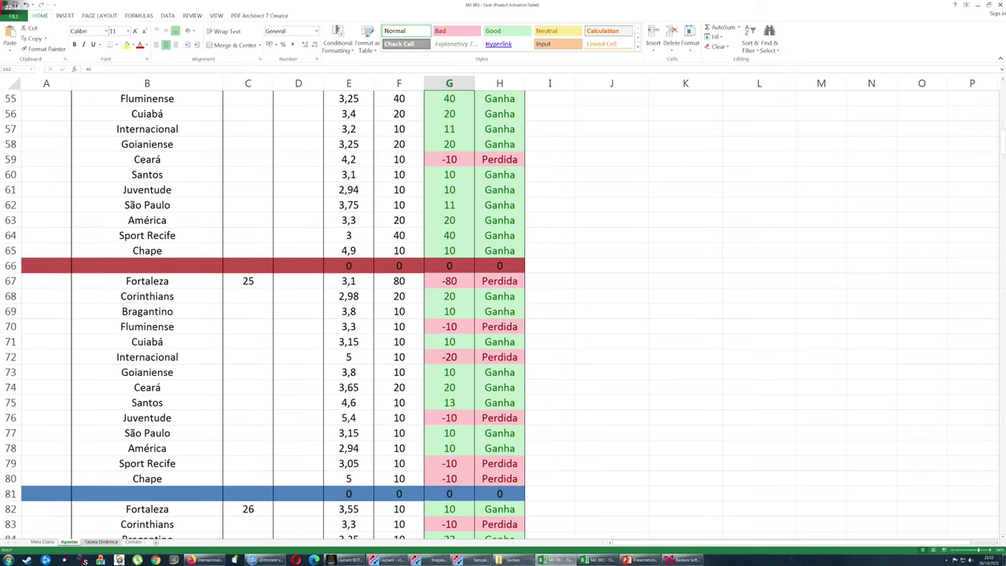
{"action": "left_click", "coordinate": [450, 281]}
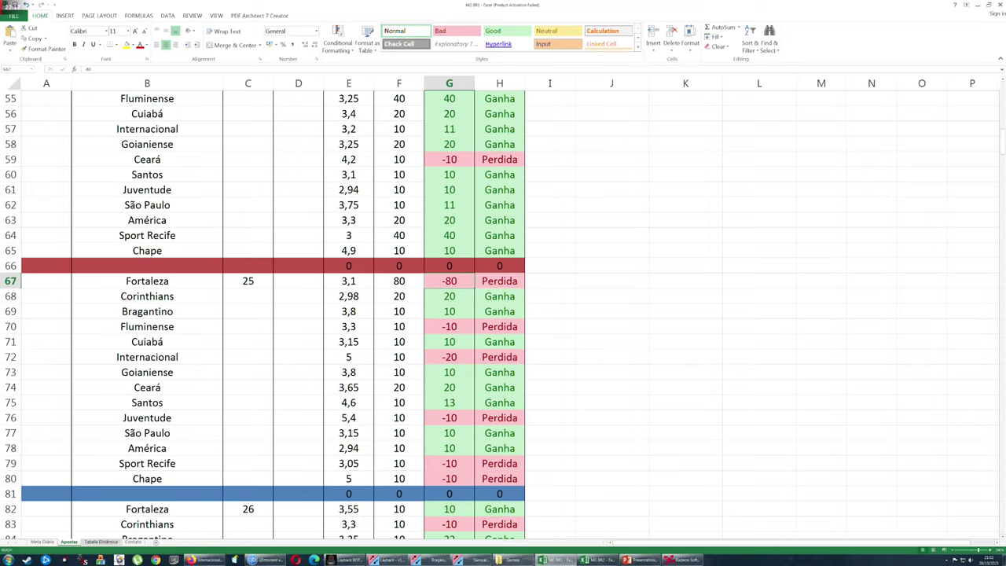
{"action": "left_click", "coordinate": [399, 281]}
{"action": "left_click", "coordinate": [450, 281]}
{"action": "left_click", "coordinate": [500, 281]}
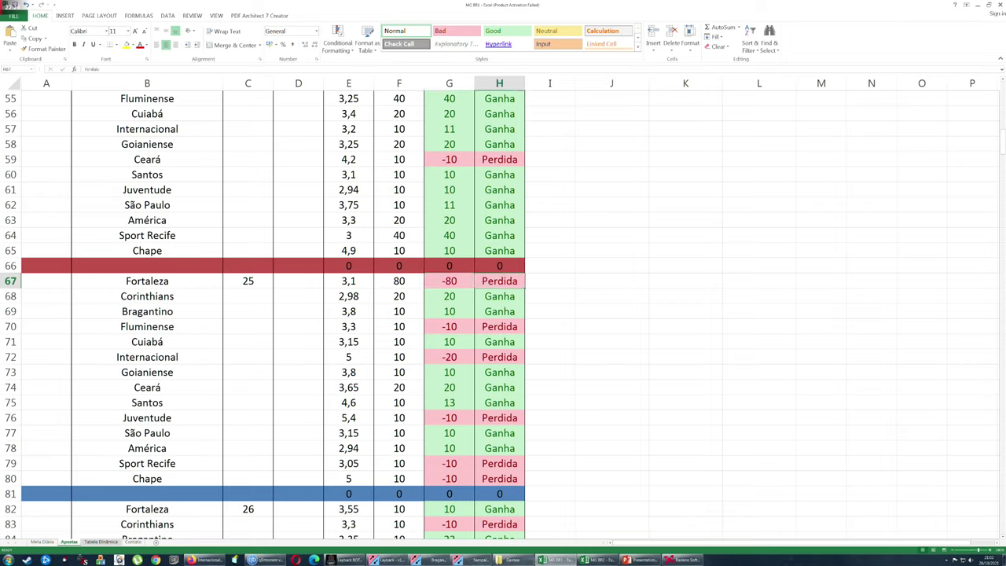
Step: Inspect the full Fortaleza bet row and the Corinthians Saldo in block 25
{"action": "left_click", "coordinate": [449, 281]}
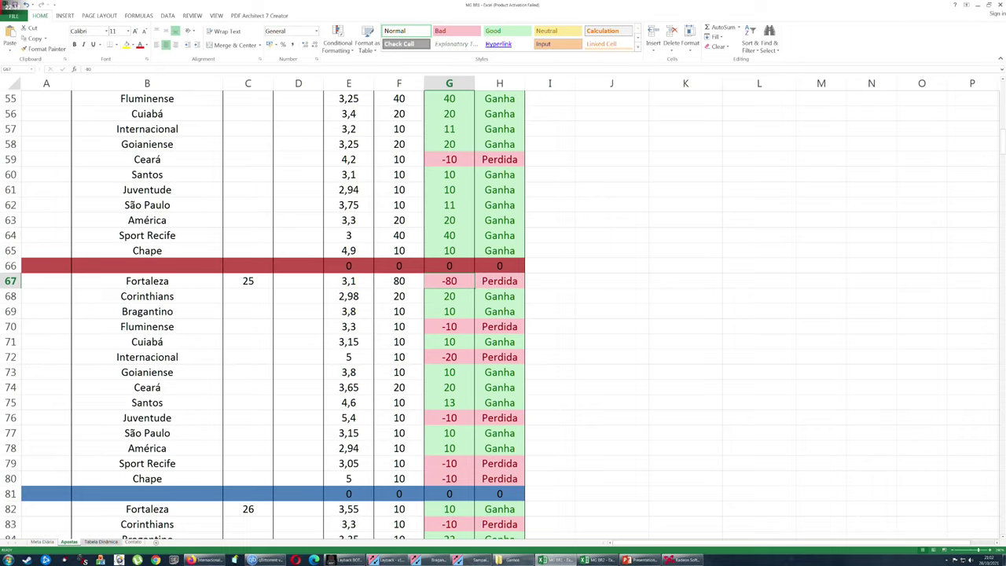
{"action": "left_click_drag", "start_coordinate": [147, 281], "coordinate": [500, 281]}
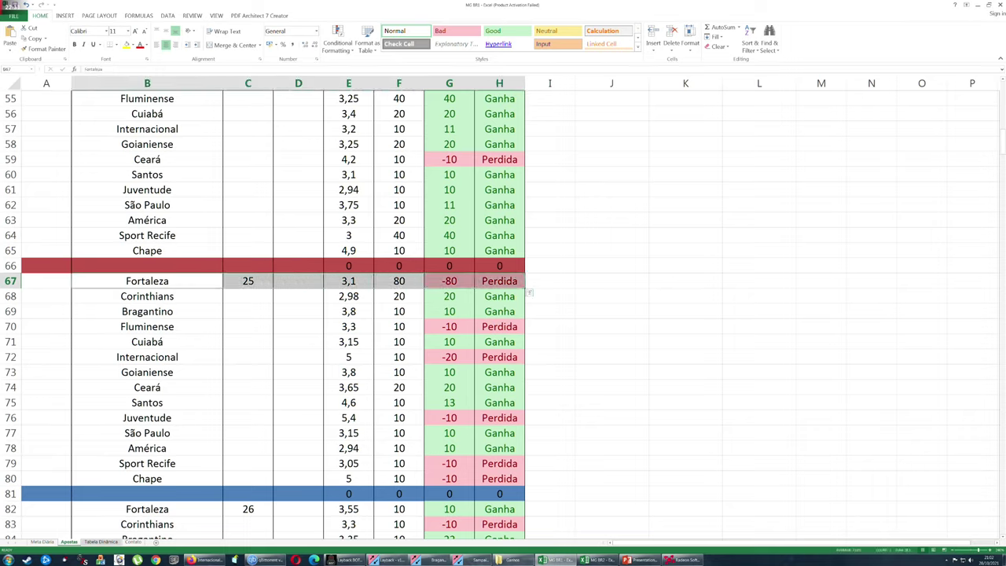
{"action": "left_click", "coordinate": [450, 296]}
{"action": "scroll", "coordinate": [314, 314], "scroll_direction": "down", "scroll_amount": 6}
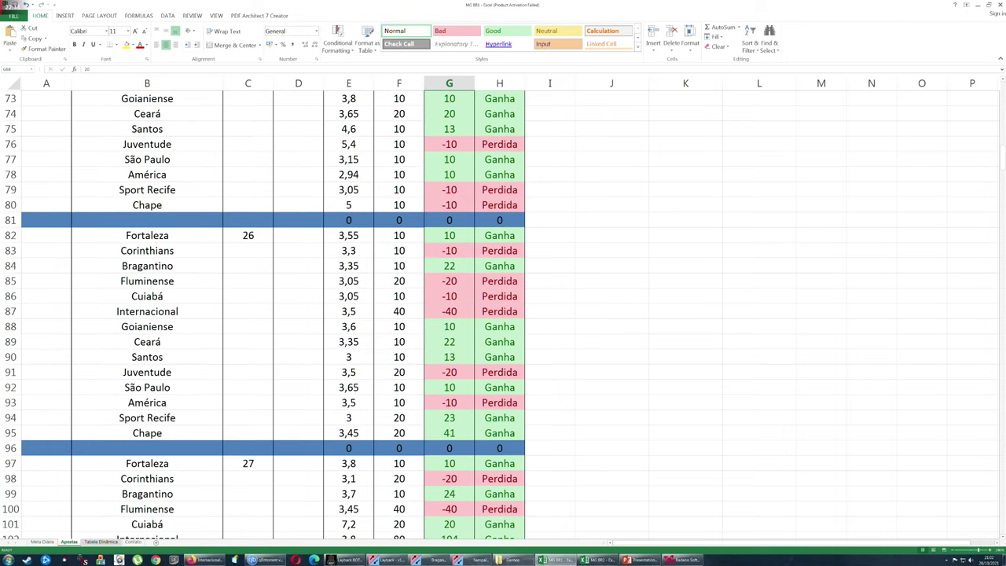
Step: Compare the Internacional bet rows of blocks 26 and 27, also checking the Bragantino Saldo in block 27
{"action": "scroll", "coordinate": [315, 314], "scroll_direction": "down", "scroll_amount": 4}
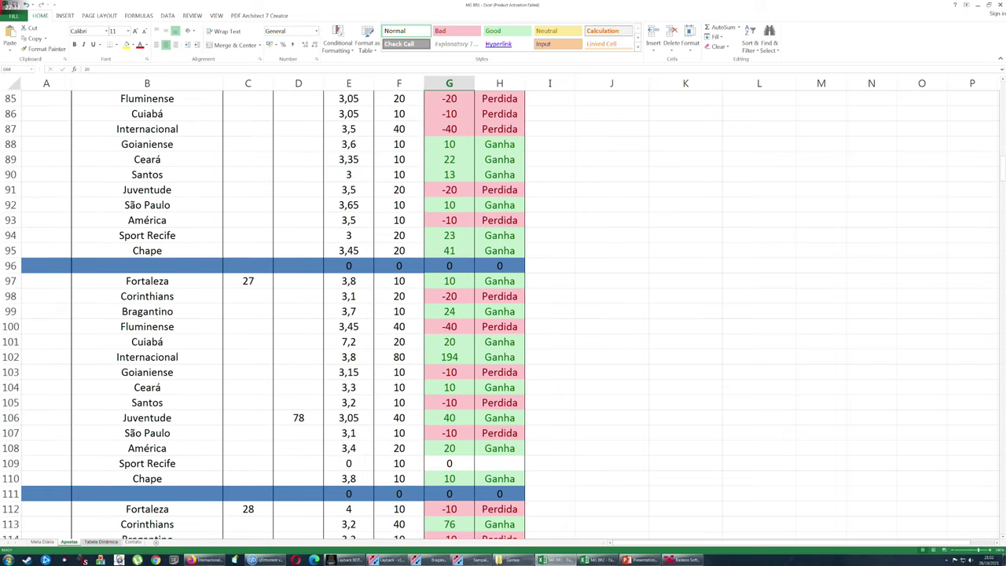
{"action": "left_click_drag", "start_coordinate": [45, 356], "coordinate": [499, 356]}
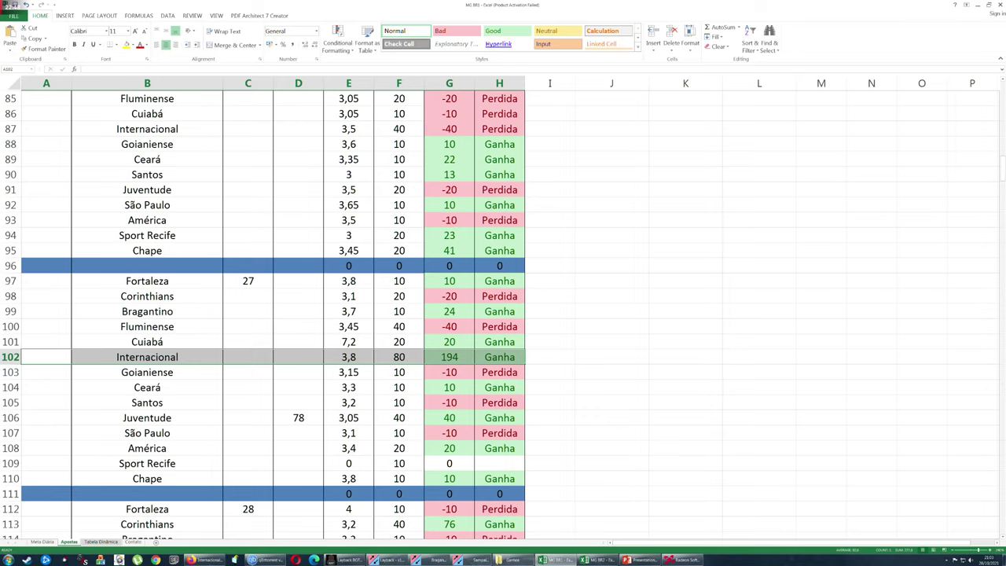
{"action": "left_click", "coordinate": [448, 129]}
{"action": "left_click_drag", "start_coordinate": [147, 129], "coordinate": [499, 128]}
{"action": "left_click_drag", "start_coordinate": [499, 357], "coordinate": [46, 356]}
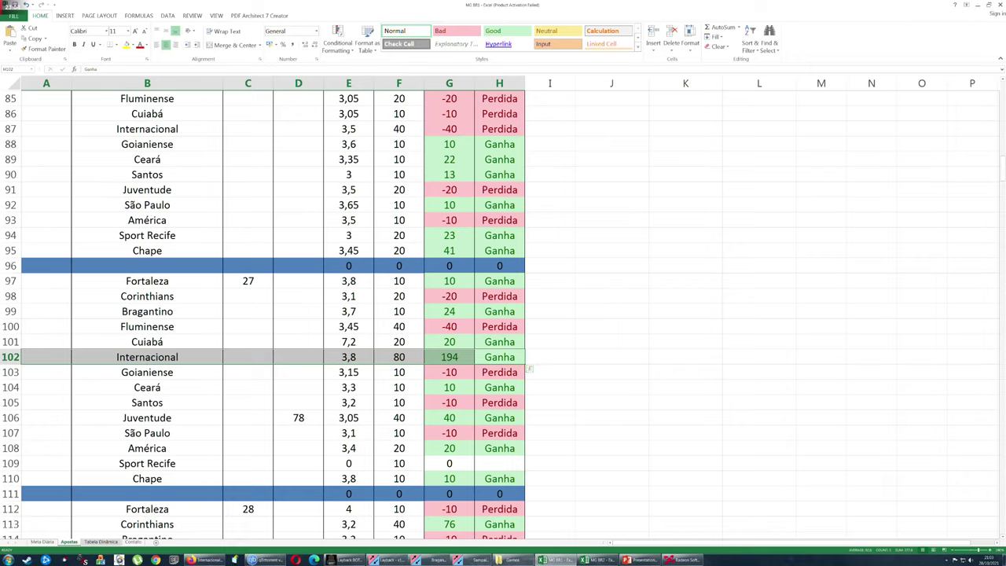
{"action": "left_click", "coordinate": [449, 356]}
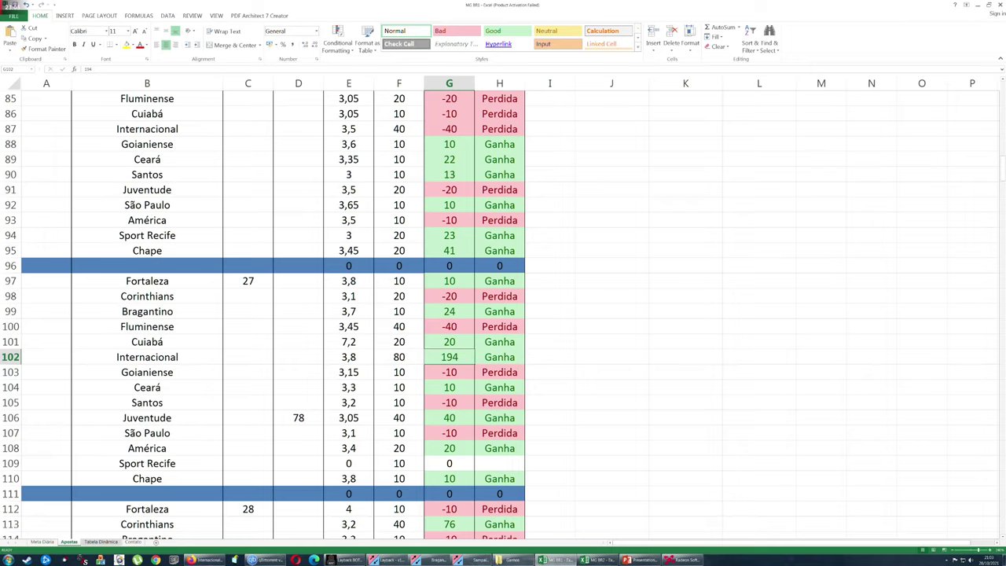
{"action": "left_click", "coordinate": [449, 311]}
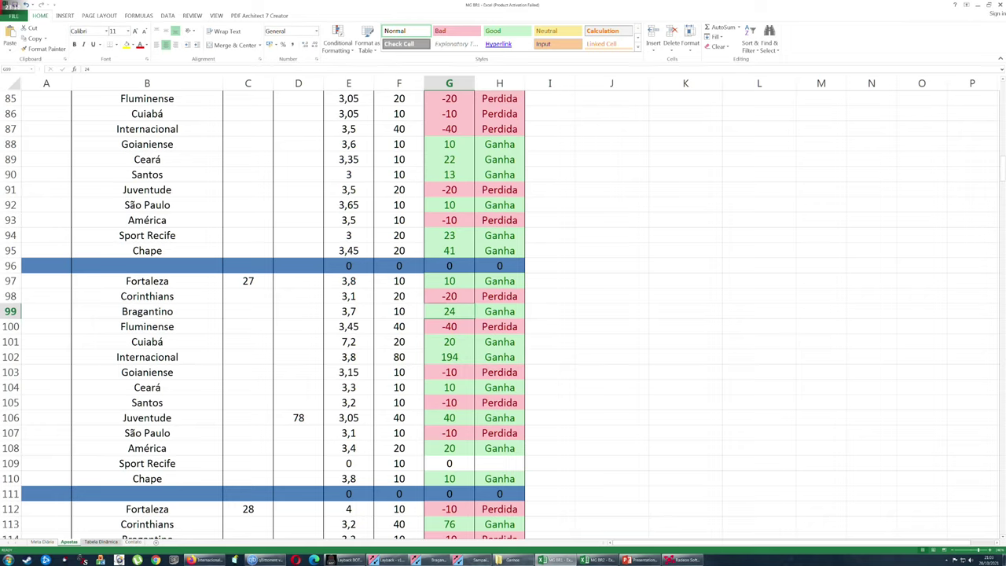
{"action": "left_click", "coordinate": [449, 357]}
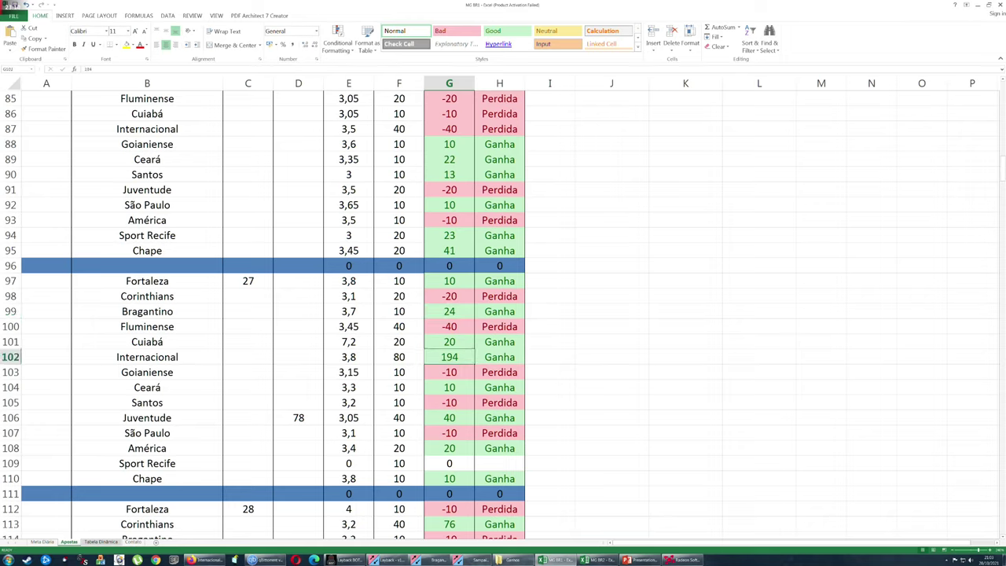
Step: Inspect the Esporte and Odds values of the Juventude bet in block 27
{"action": "scroll", "coordinate": [502, 314], "scroll_direction": "down", "scroll_amount": 5}
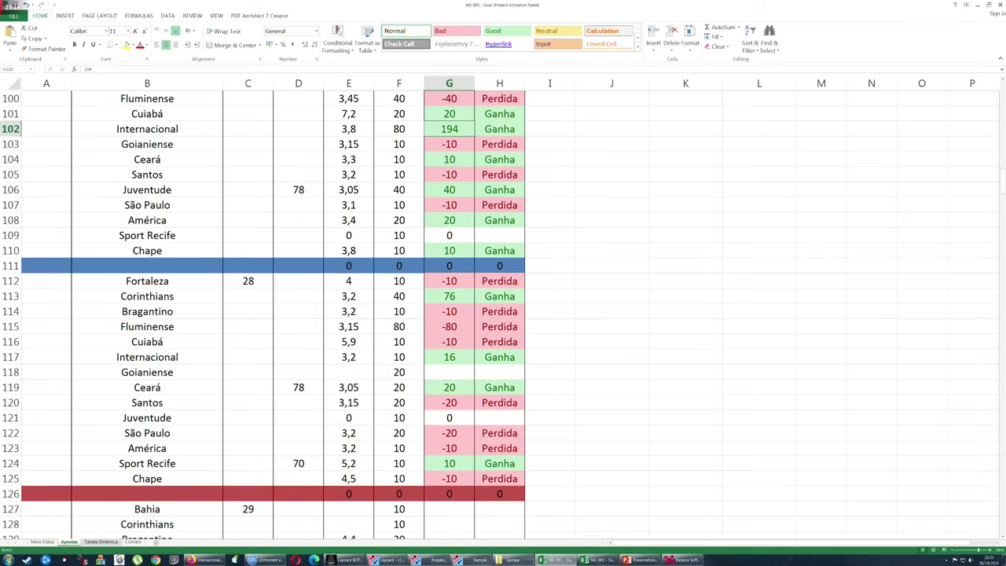
{"action": "left_click", "coordinate": [298, 190]}
{"action": "key", "text": "shift+Right"}
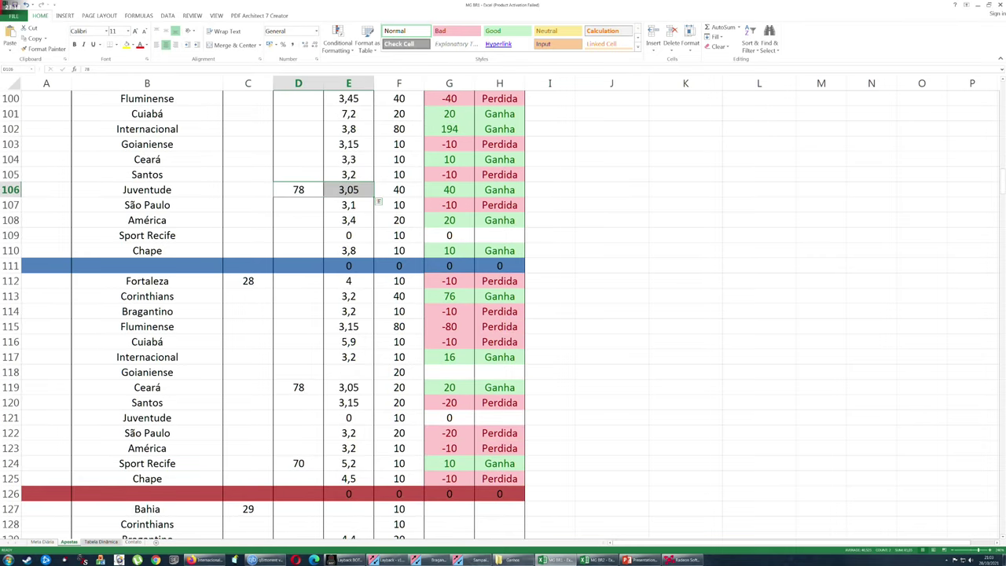
{"action": "key", "text": "shift+Left"}
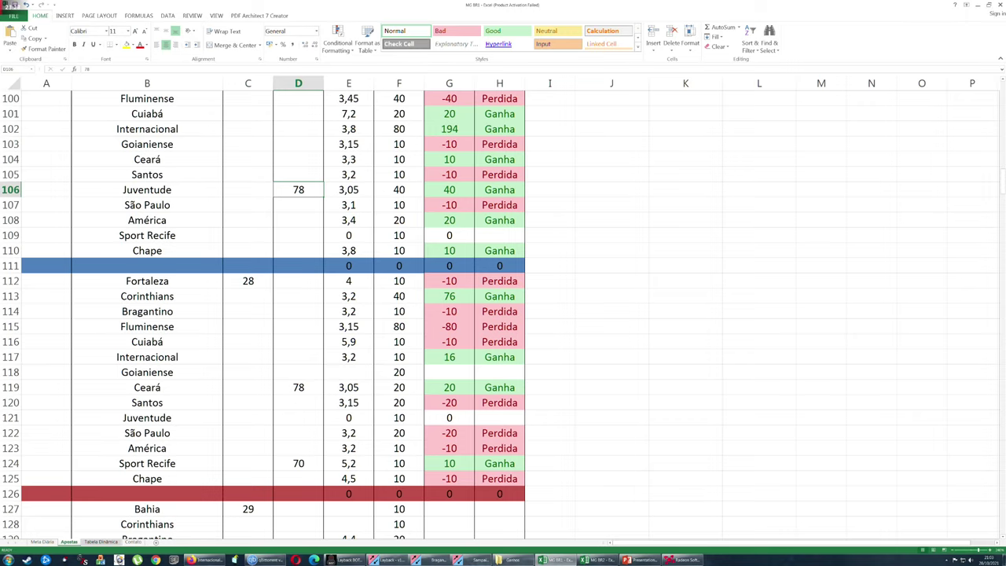
{"action": "key", "text": "Return"}
{"action": "scroll", "coordinate": [503, 314], "scroll_direction": "down", "scroll_amount": 3}
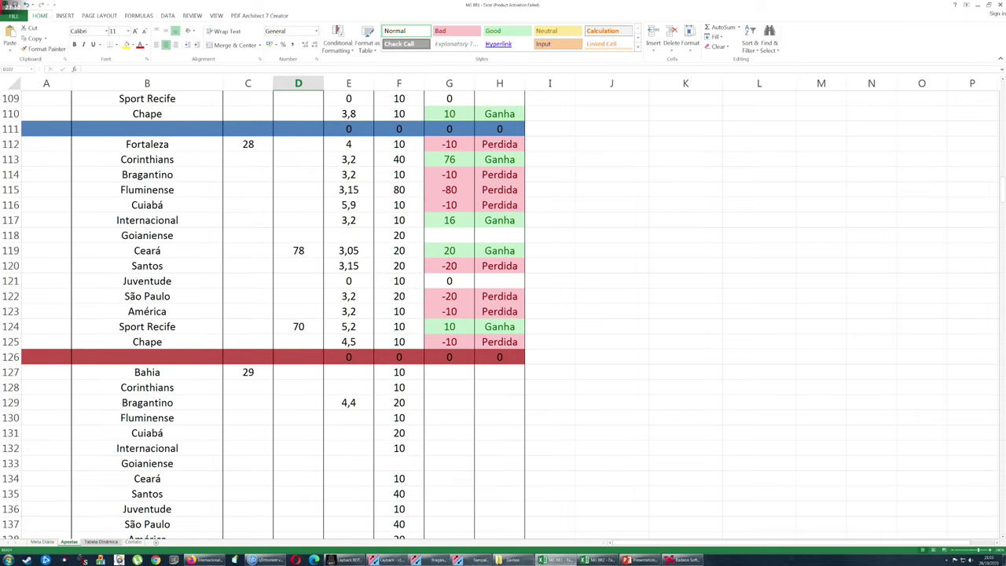
Step: Inspect the Esporte, Odds and Unidades values of the Sport Recife bet in block 28
{"action": "left_click", "coordinate": [299, 326]}
{"action": "left_click_drag", "start_coordinate": [299, 326], "coordinate": [400, 326]}
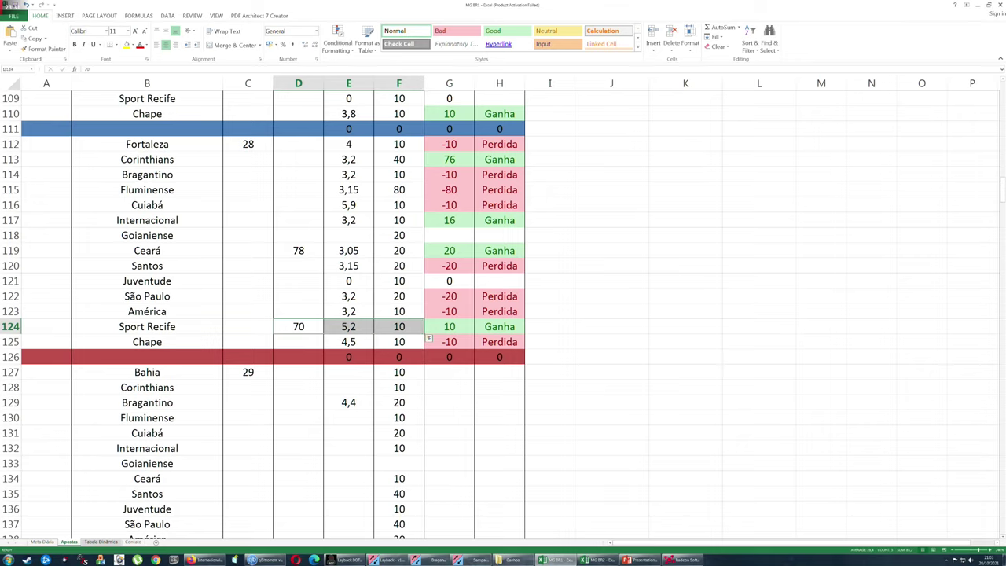
{"action": "left_click", "coordinate": [298, 326]}
{"action": "left_click", "coordinate": [248, 326]}
{"action": "left_click", "coordinate": [299, 326]}
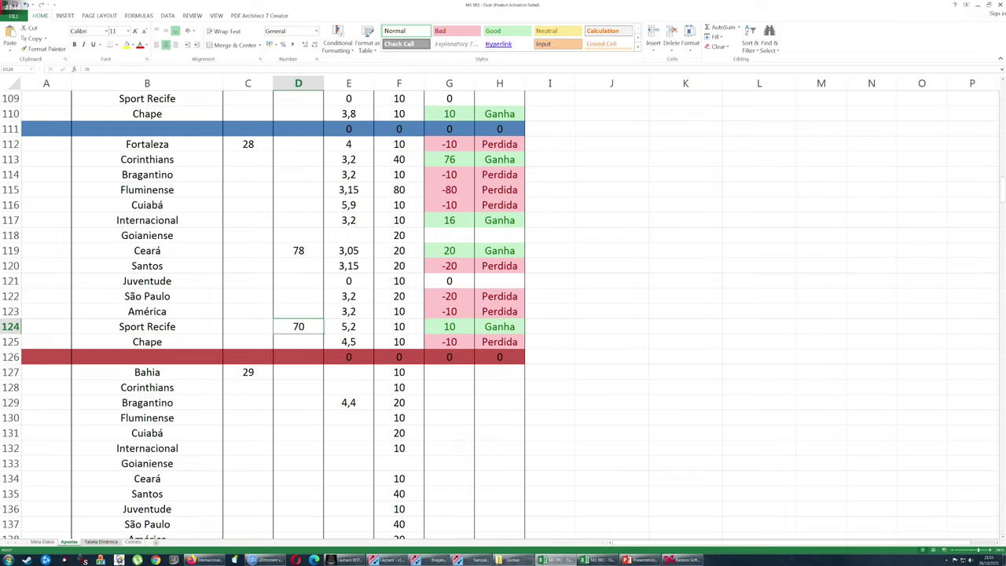
Step: Examine the Odds and full bet rows of Bragantino and Sport Recife in block 29
{"action": "scroll", "coordinate": [314, 315], "scroll_direction": "down", "scroll_amount": 3}
{"action": "left_click", "coordinate": [349, 265]}
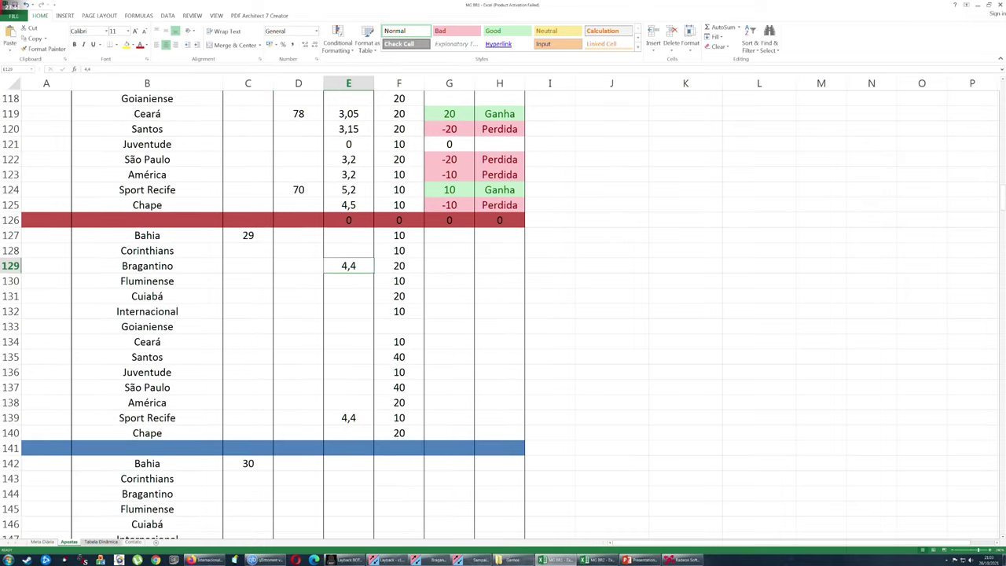
{"action": "left_click", "coordinate": [349, 418]}
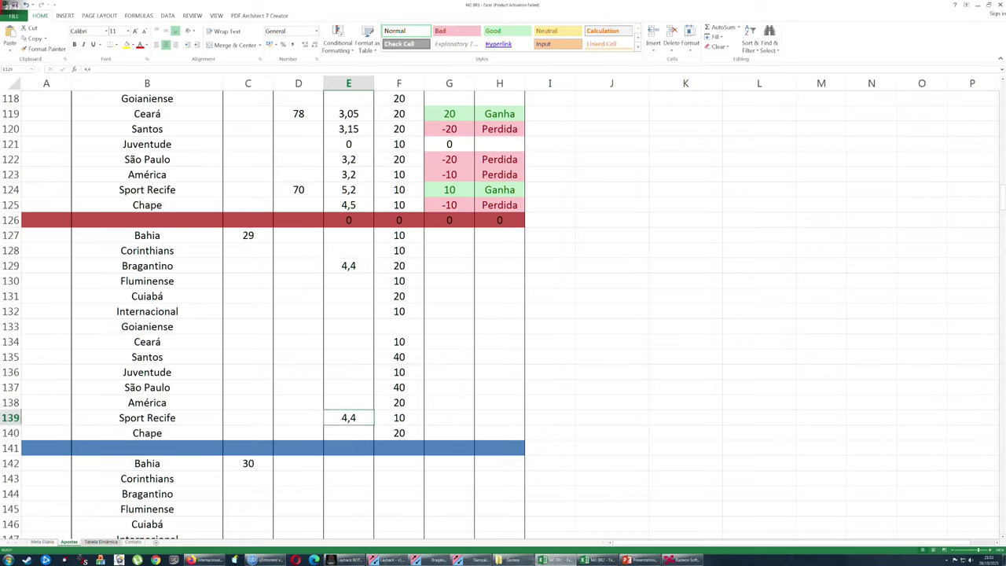
{"action": "left_click_drag", "start_coordinate": [147, 265], "coordinate": [499, 265]}
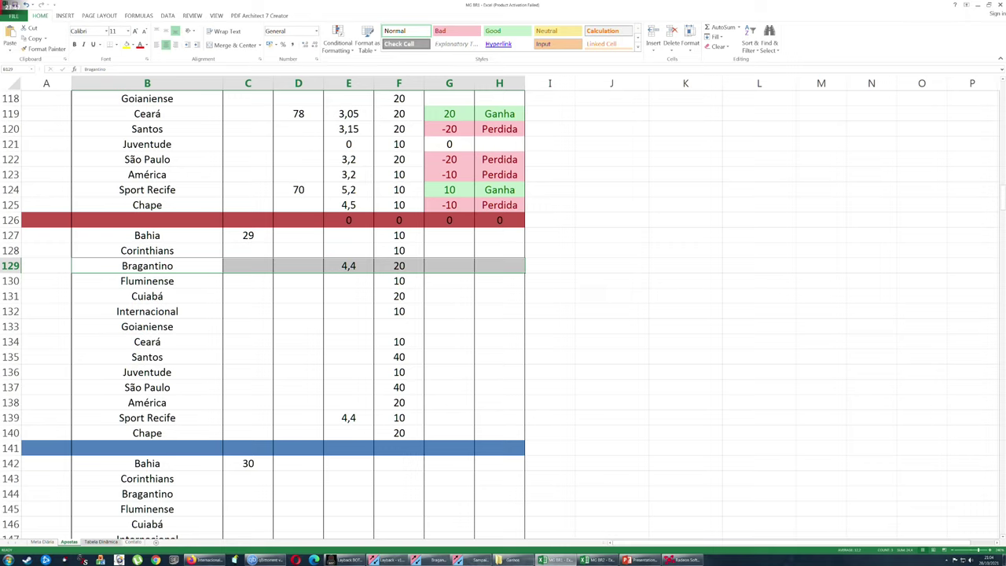
{"action": "left_click_drag", "start_coordinate": [147, 418], "coordinate": [499, 417]}
Step: Close the betting workbook whose blocks 21 and 22 are cleared
{"action": "scroll", "coordinate": [499, 315], "scroll_direction": "up", "scroll_amount": 20}
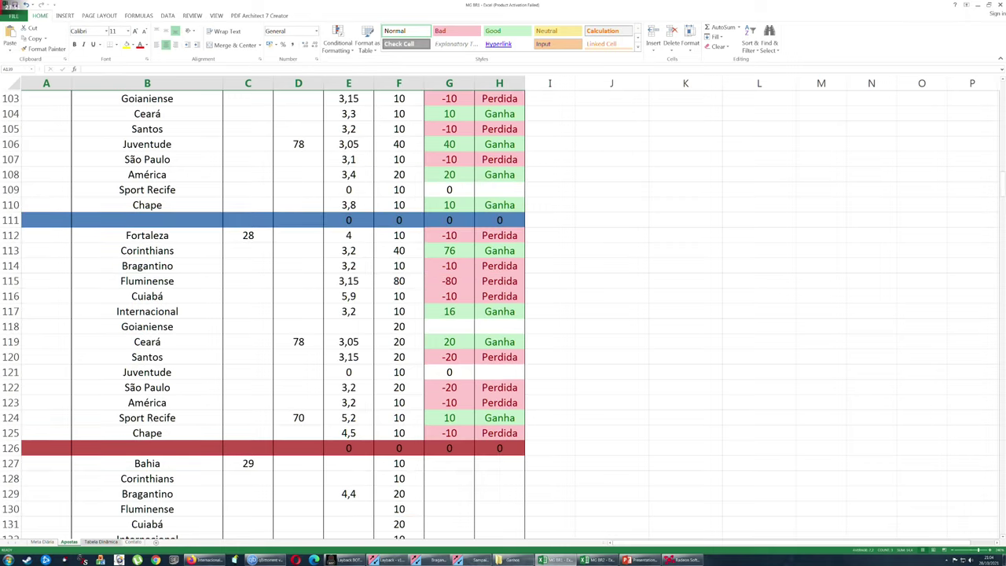
{"action": "scroll", "coordinate": [499, 315], "scroll_direction": "up", "scroll_amount": 18}
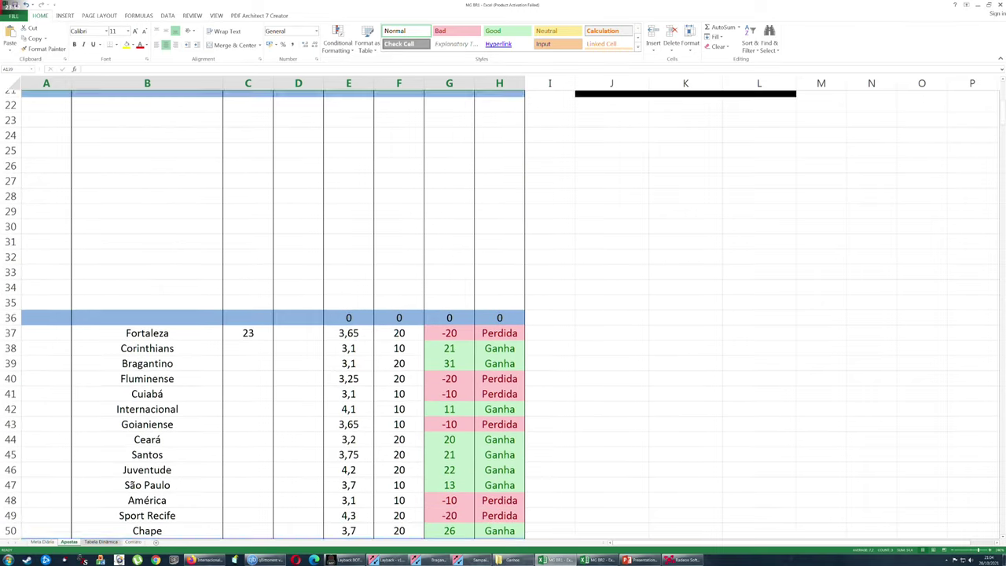
{"action": "left_click", "coordinate": [999, 5]}
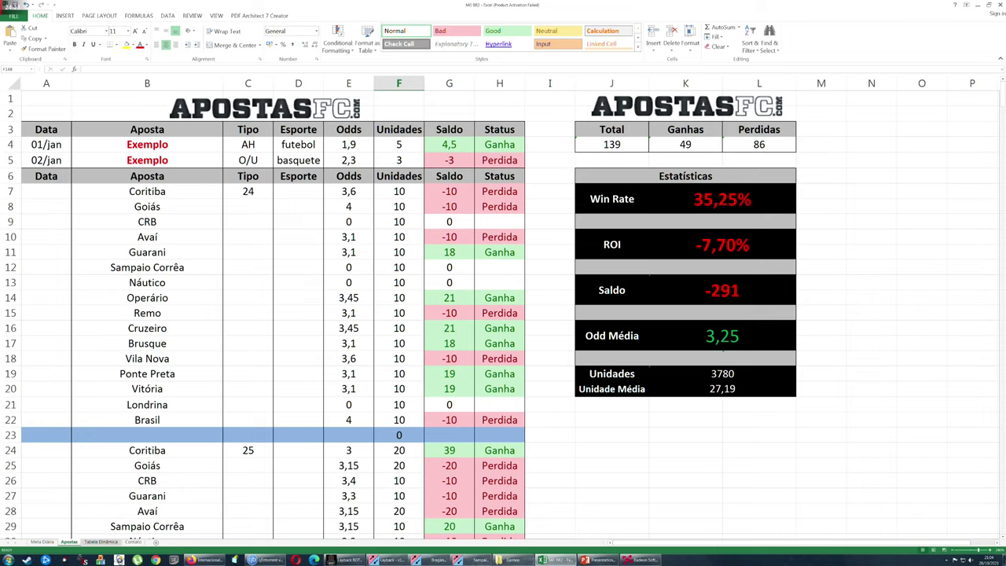
Step: Check the Saldo in the Estatísticas summary and review the bet results of blocks 24 to 26
{"action": "left_click", "coordinate": [722, 290]}
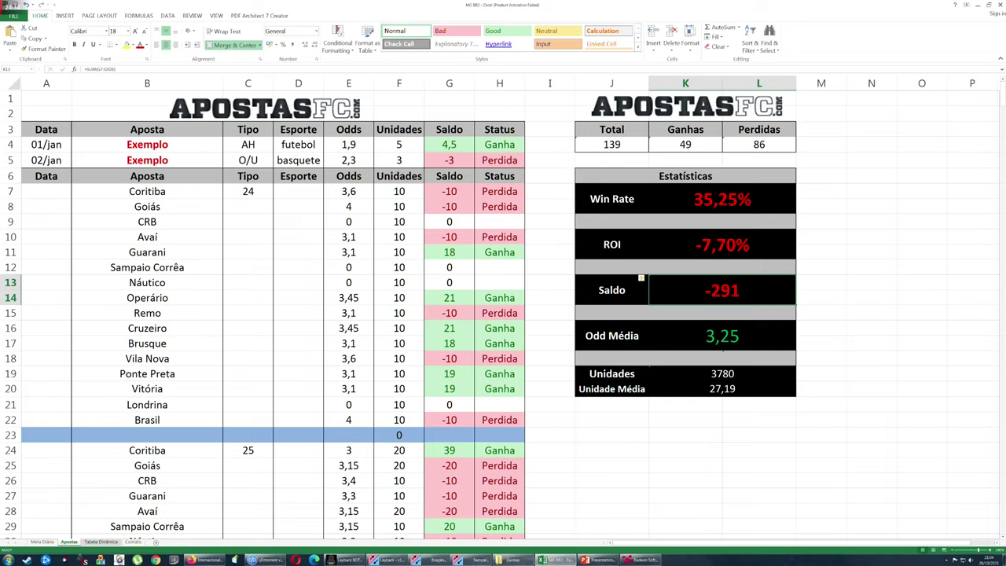
{"action": "left_click", "coordinate": [147, 191]}
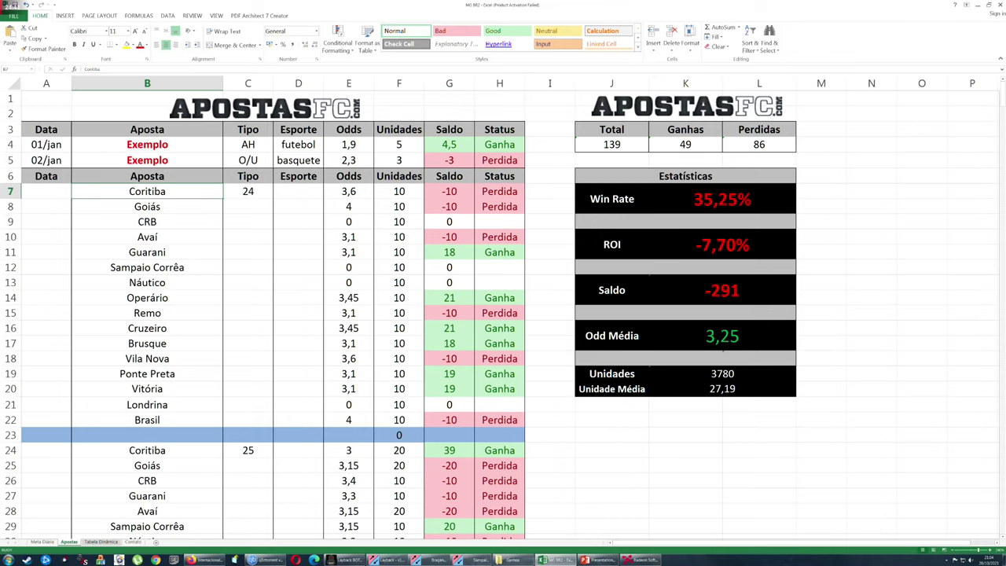
{"action": "scroll", "coordinate": [503, 314], "scroll_direction": "down", "scroll_amount": 3}
{"action": "scroll", "coordinate": [503, 315], "scroll_direction": "down", "scroll_amount": 3}
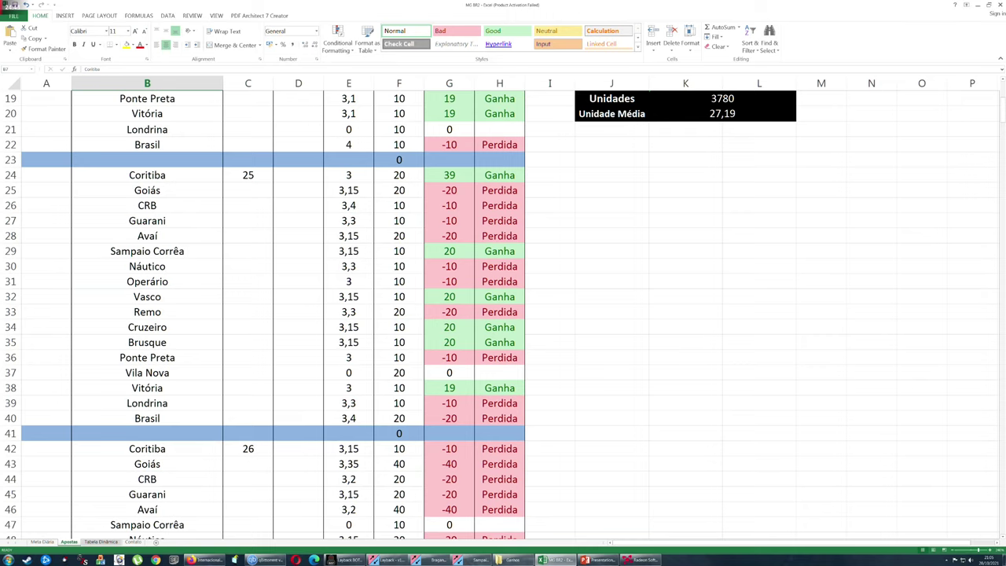
{"action": "scroll", "coordinate": [503, 314], "scroll_direction": "down", "scroll_amount": 6}
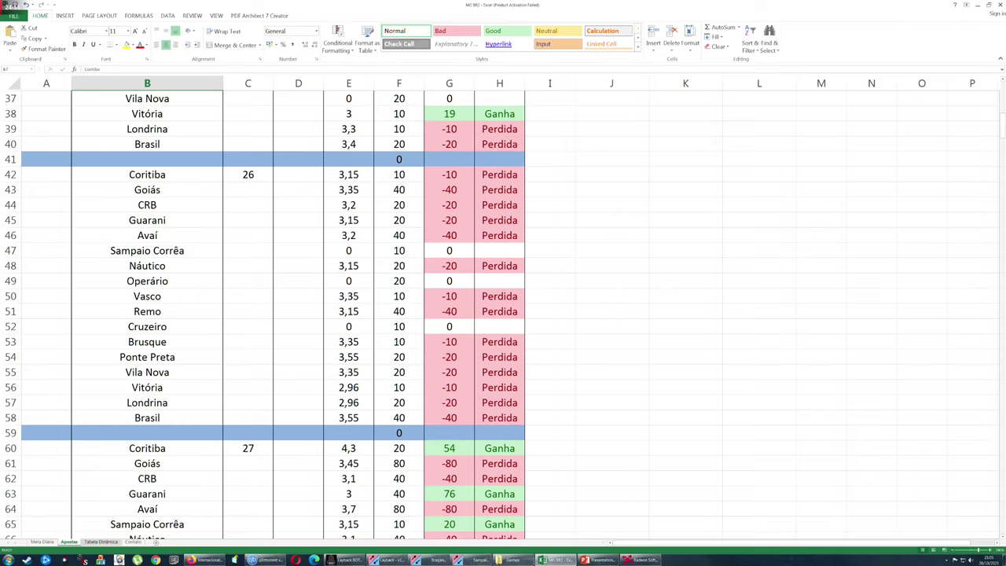
Step: Inspect the Brusque Saldo in block 26 and the Vitória Saldo in block 27
{"action": "left_click", "coordinate": [449, 341]}
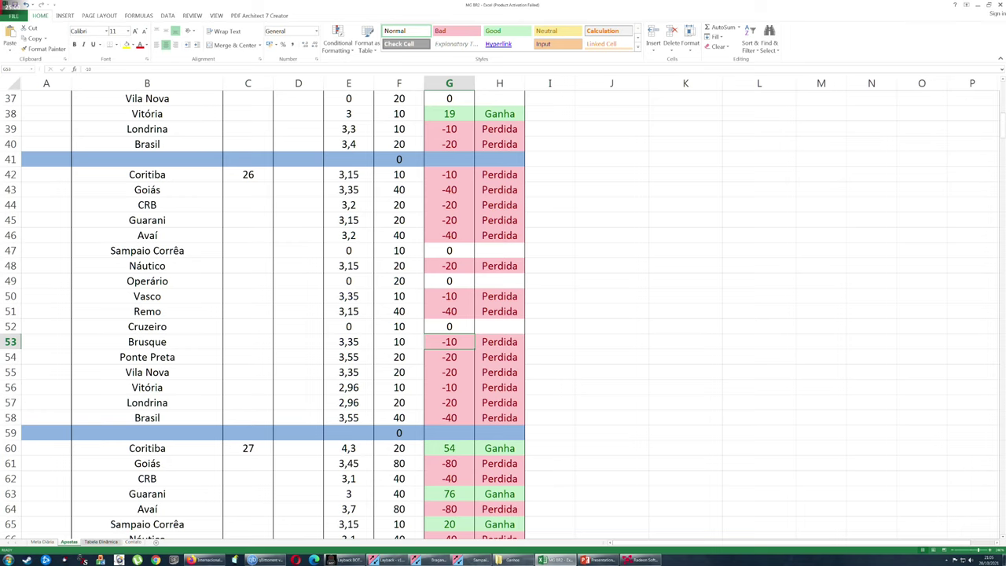
{"action": "scroll", "coordinate": [503, 315], "scroll_direction": "down", "scroll_amount": 5}
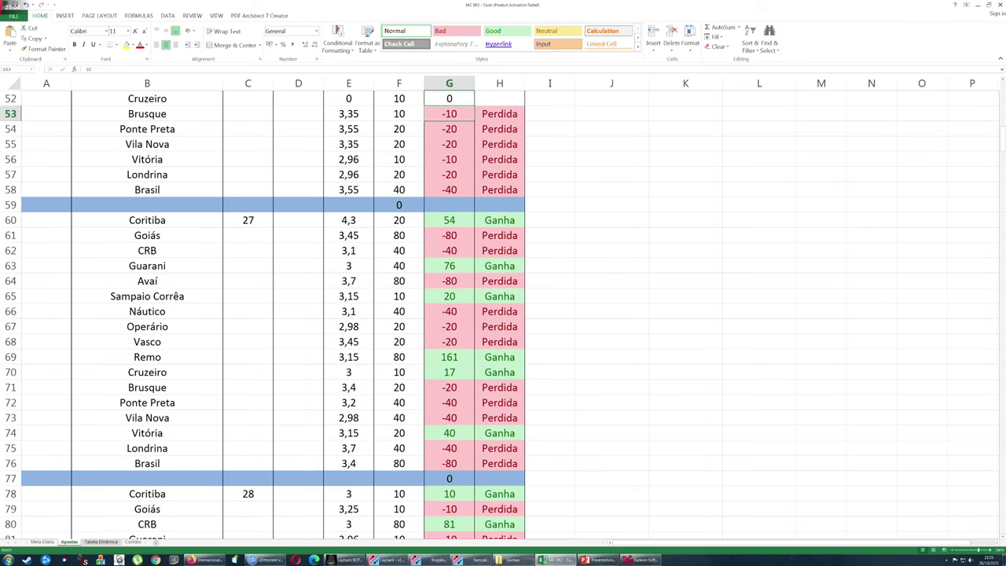
{"action": "left_click", "coordinate": [449, 433]}
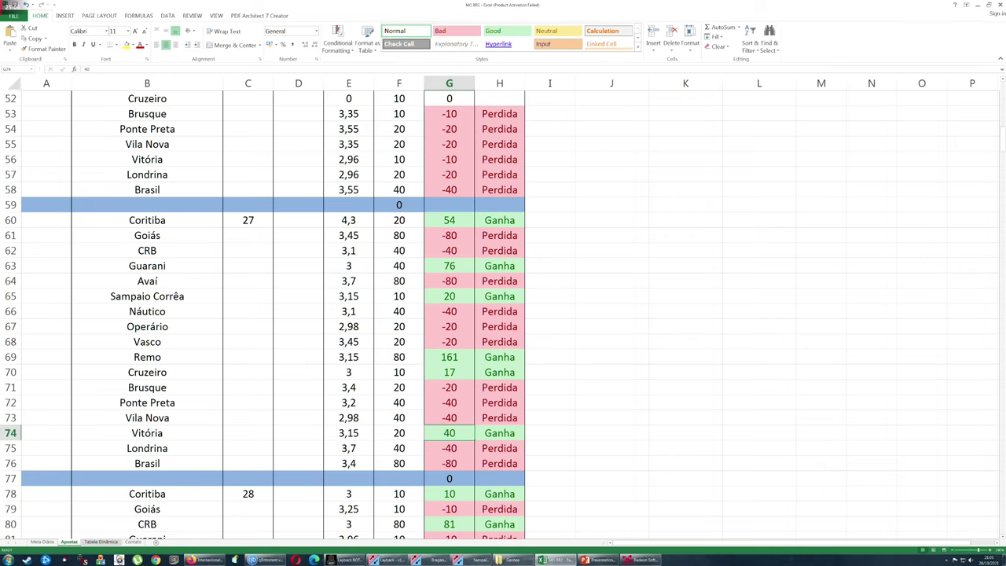
{"action": "scroll", "coordinate": [449, 433], "scroll_direction": "down", "scroll_amount": 5}
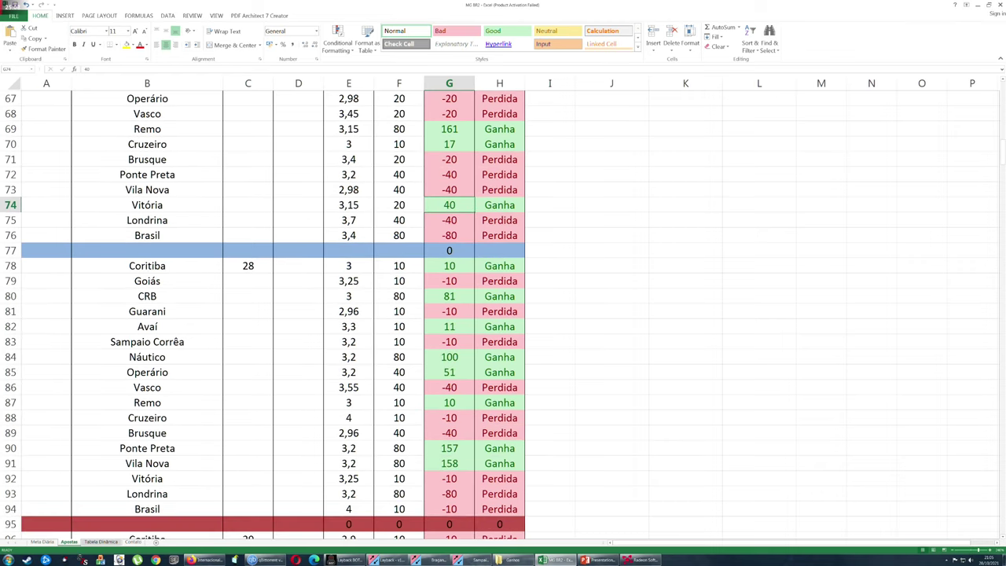
Step: Examine the Saldo values through block 28, from Coritiba, Goiás and CRB down to Brasil
{"action": "left_click", "coordinate": [449, 266]}
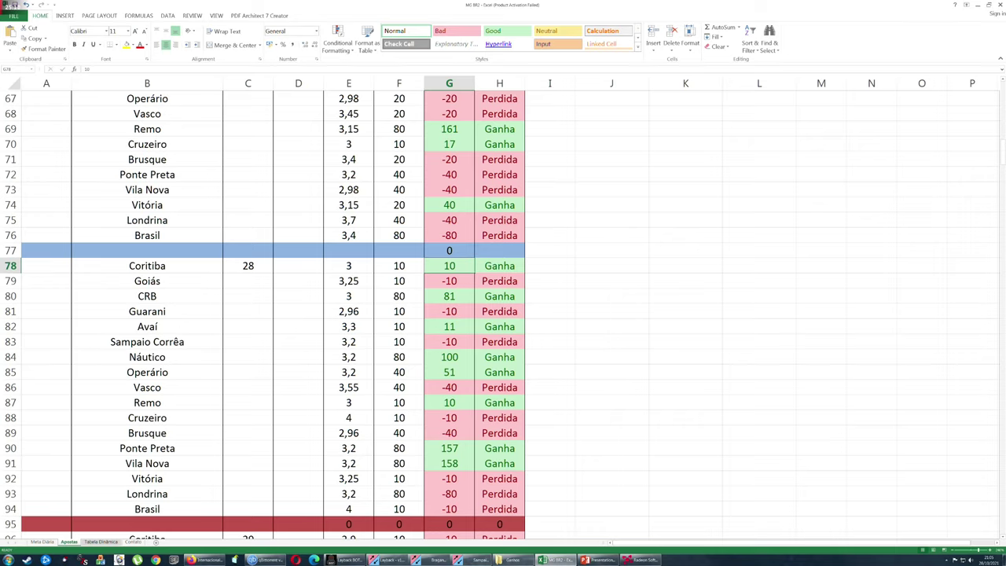
{"action": "left_click", "coordinate": [449, 280]}
{"action": "left_click", "coordinate": [449, 296]}
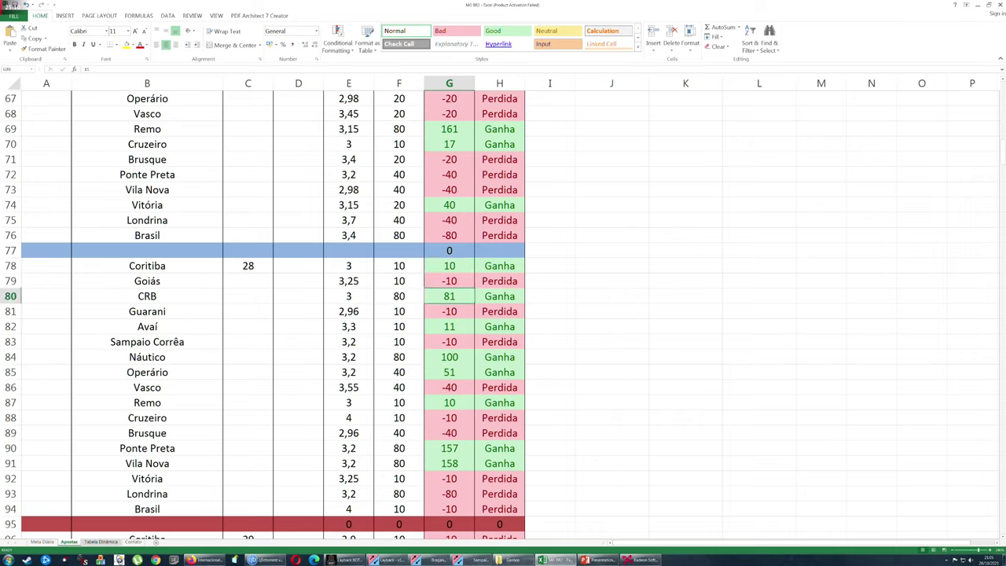
{"action": "left_click", "coordinate": [449, 342]}
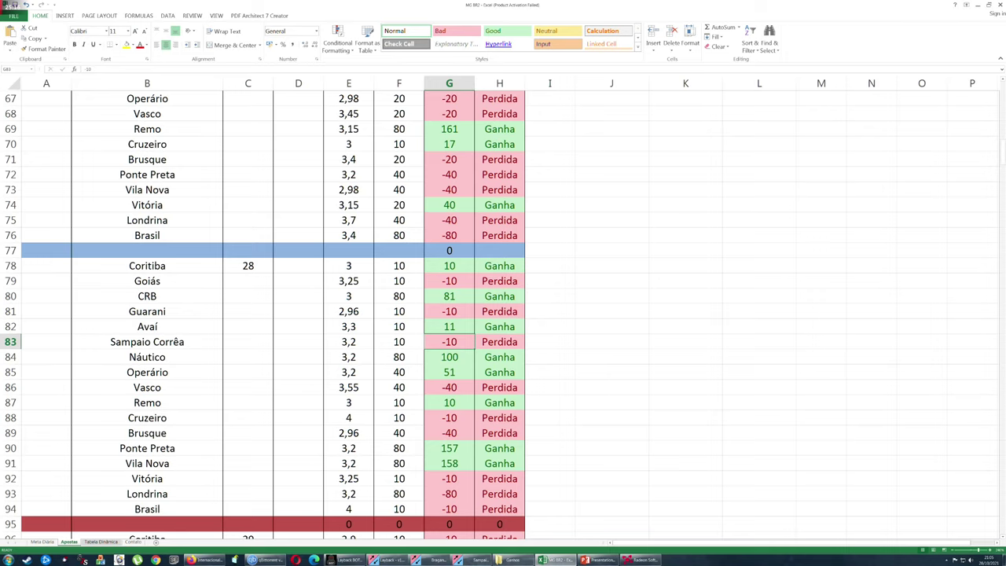
{"action": "left_click", "coordinate": [449, 356]}
{"action": "left_click", "coordinate": [450, 372]}
{"action": "left_click", "coordinate": [449, 448]}
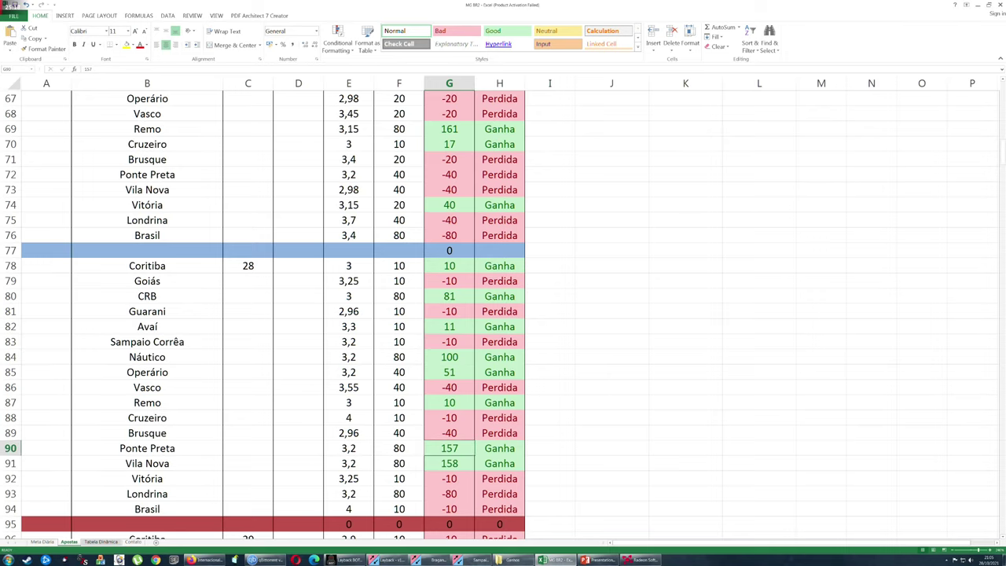
{"action": "left_click", "coordinate": [449, 478]}
{"action": "left_click", "coordinate": [449, 509]}
Step: Clear the bet entries of blocks 24 to 27 in columns B to H, rows 7 to 76, and check the Estatísticas summary
{"action": "scroll", "coordinate": [449, 509], "scroll_direction": "up", "scroll_amount": 5}
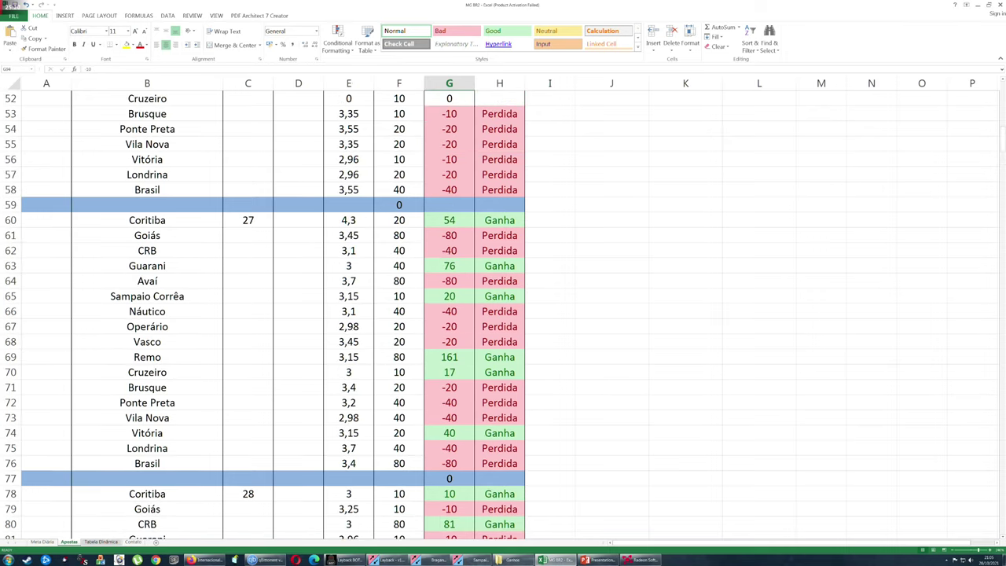
{"action": "left_click_drag", "start_coordinate": [499, 463], "coordinate": [118, 176]}
{"action": "left_click_drag", "start_coordinate": [49, 175], "coordinate": [49, 176]}
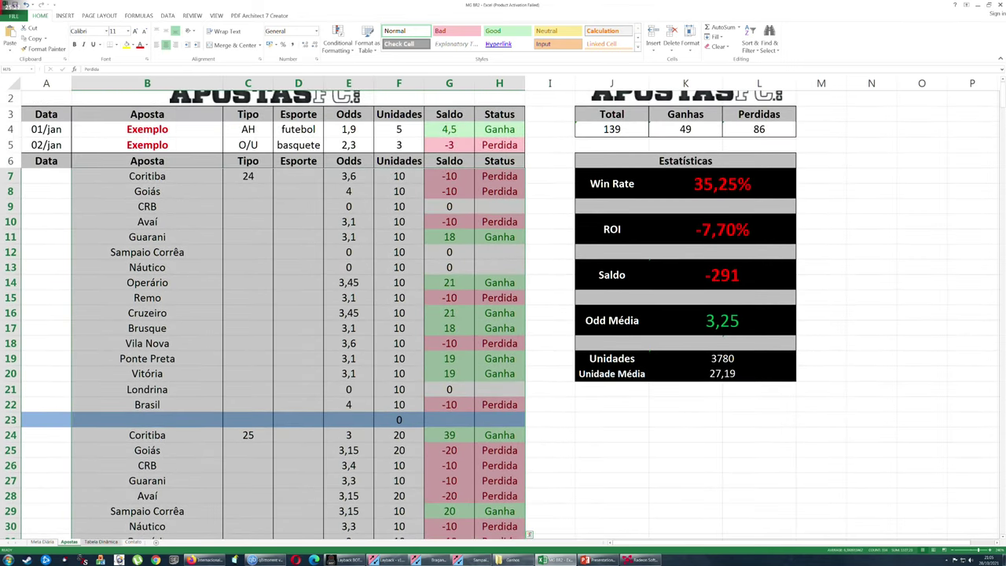
{"action": "key", "text": "Delete"}
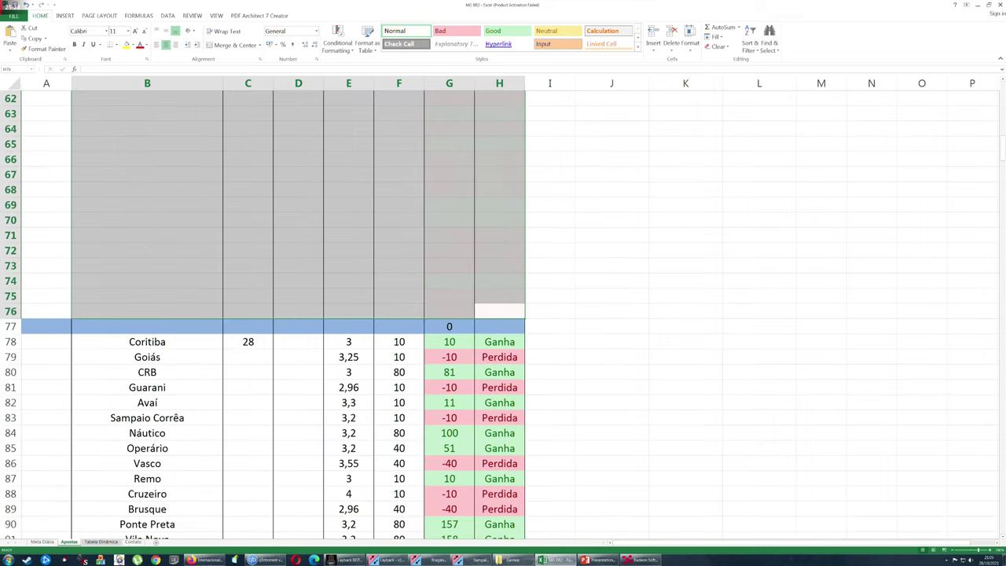
{"action": "left_click", "coordinate": [611, 205]}
{"action": "scroll", "coordinate": [611, 204], "scroll_direction": "up", "scroll_amount": 20}
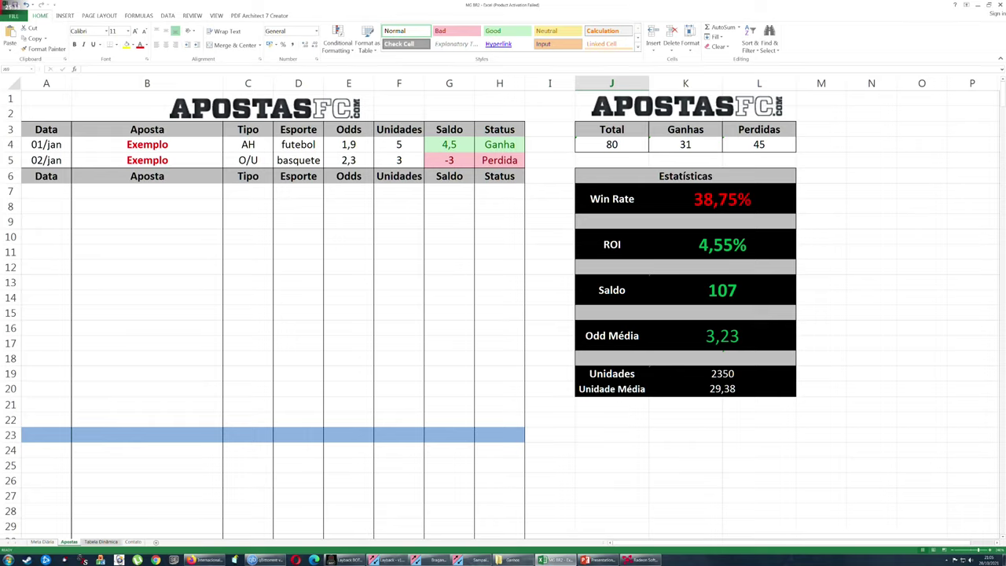
{"action": "left_click", "coordinate": [611, 434]}
{"action": "key", "text": "Up"}
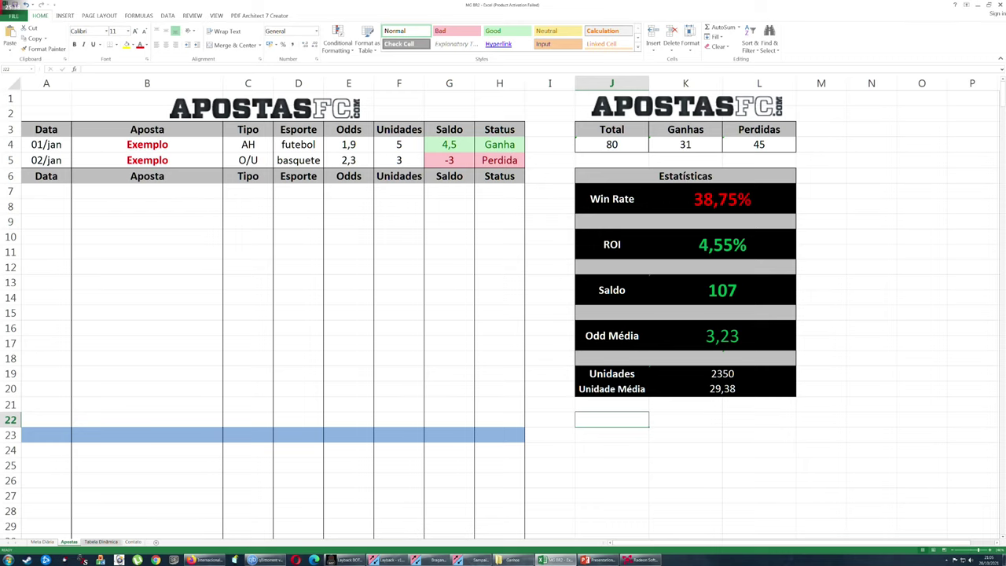
Step: Inspect block 32's odds for Sampaio Corrêa and Guarani and the Saldo of Coritiba and CRB, and close the workbook
{"action": "scroll", "coordinate": [503, 315], "scroll_direction": "down", "scroll_amount": 20}
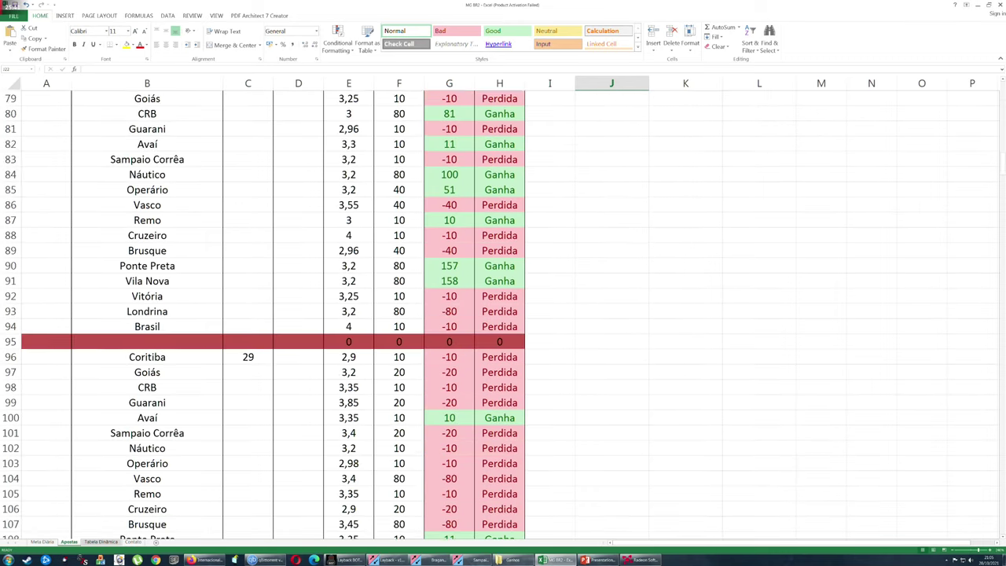
{"action": "scroll", "coordinate": [503, 314], "scroll_direction": "down", "scroll_amount": 20}
{"action": "scroll", "coordinate": [503, 314], "scroll_direction": "up", "scroll_amount": 4}
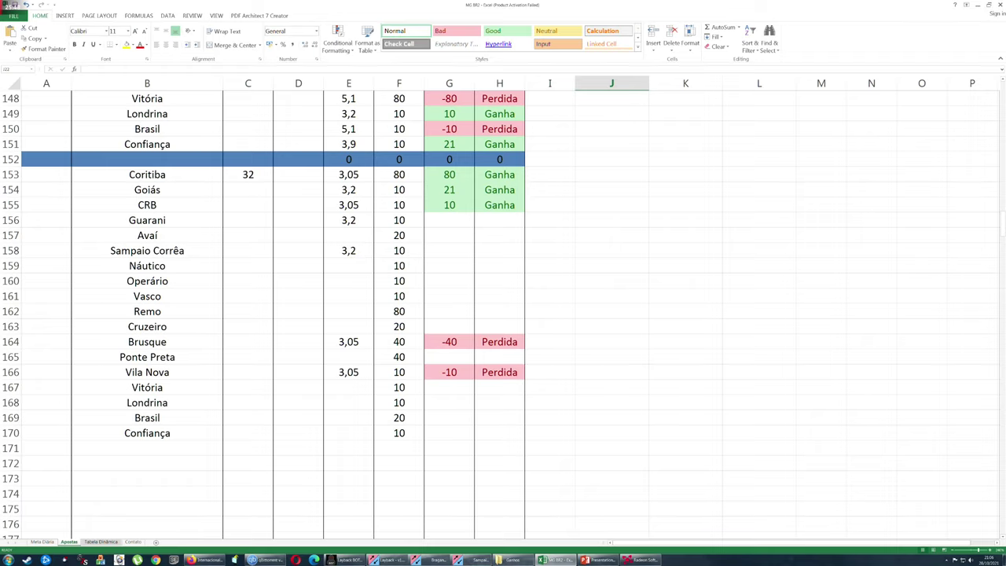
{"action": "left_click", "coordinate": [349, 251]}
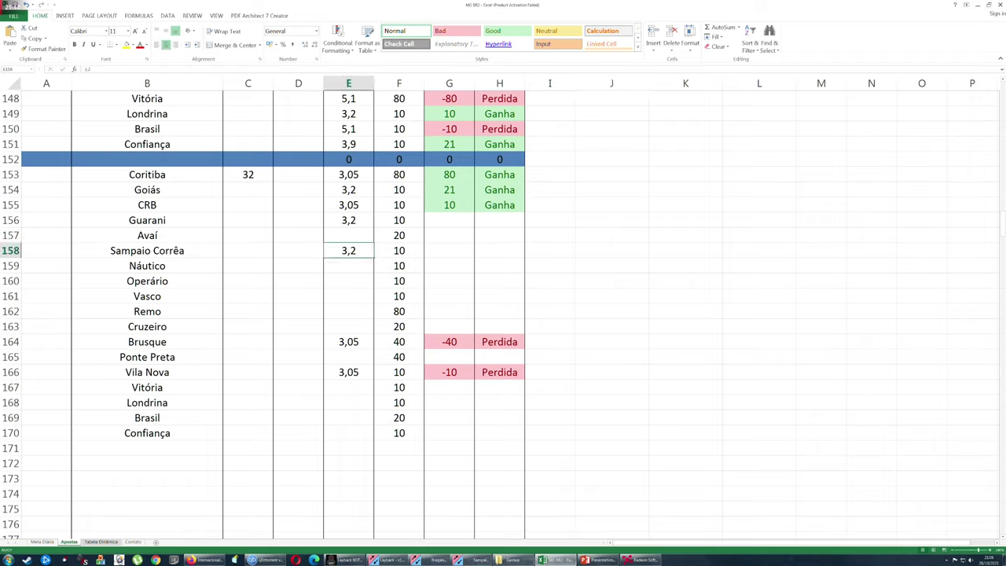
{"action": "left_click", "coordinate": [349, 220]}
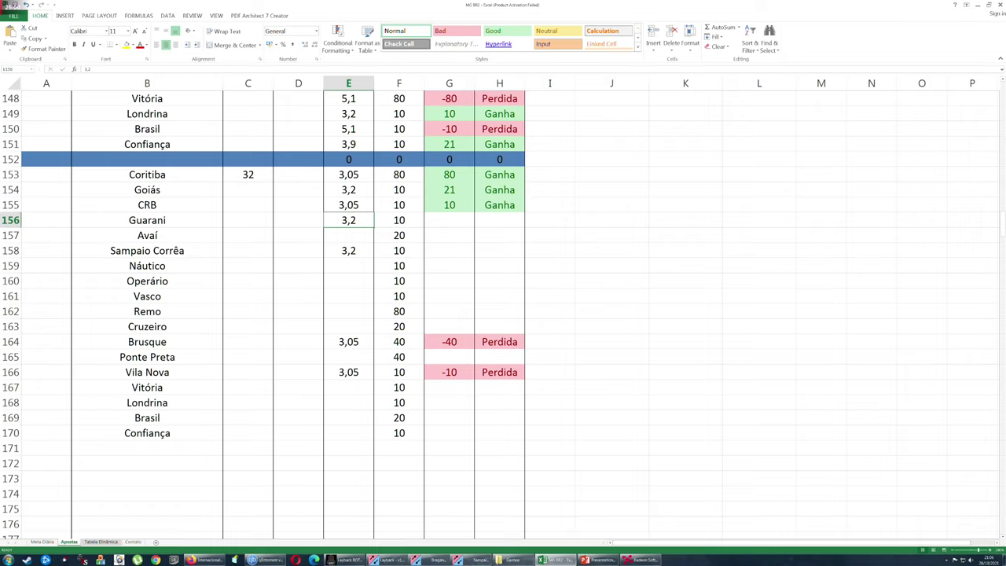
{"action": "left_click", "coordinate": [450, 174]}
{"action": "left_click", "coordinate": [449, 205]}
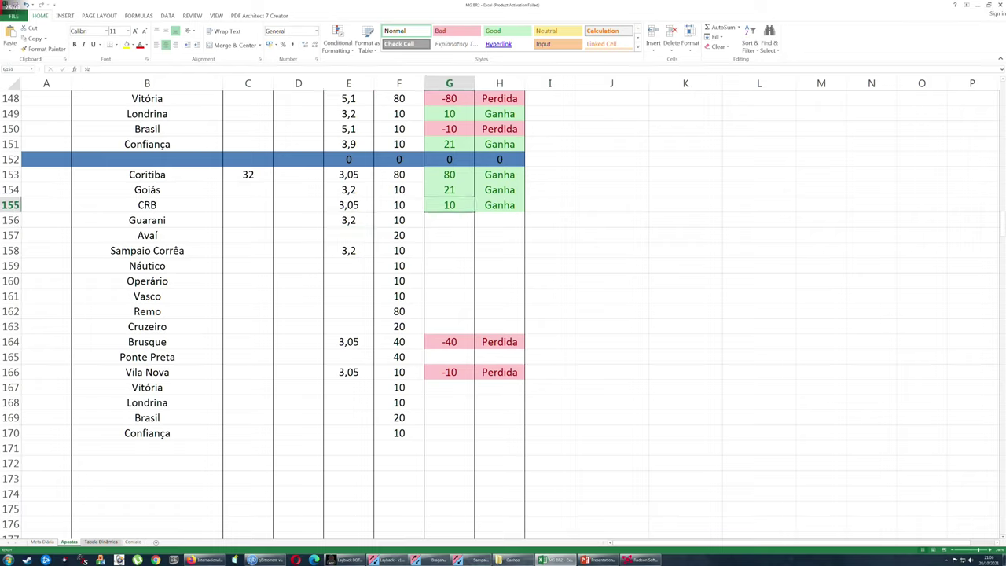
{"action": "left_click", "coordinate": [449, 174]}
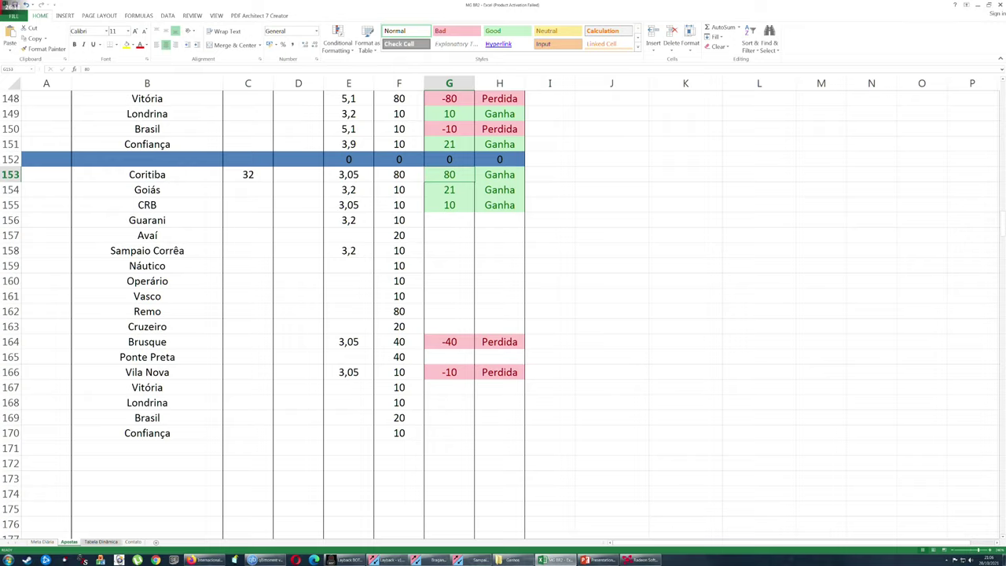
{"action": "left_click", "coordinate": [449, 205]}
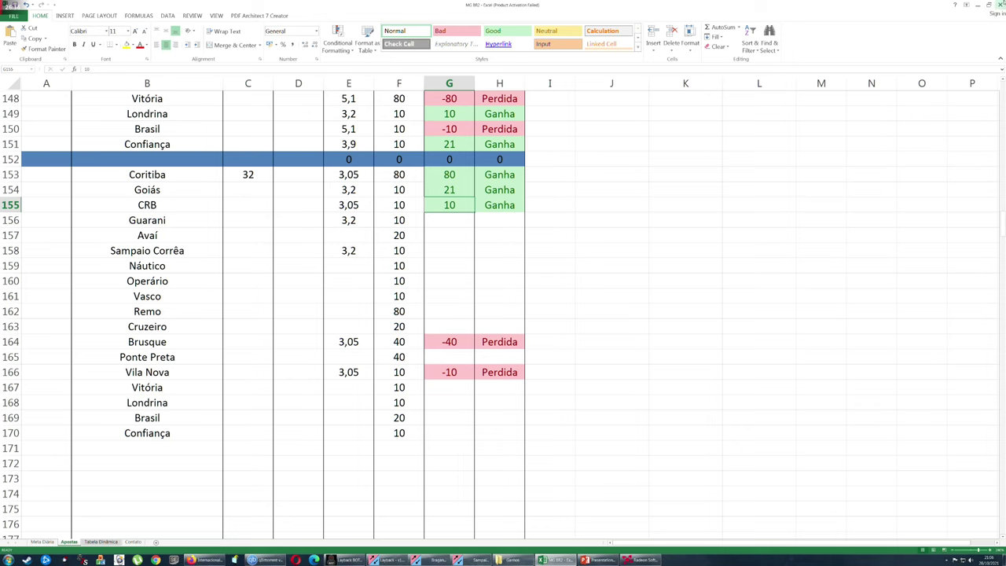
{"action": "left_click", "coordinate": [999, 4]}
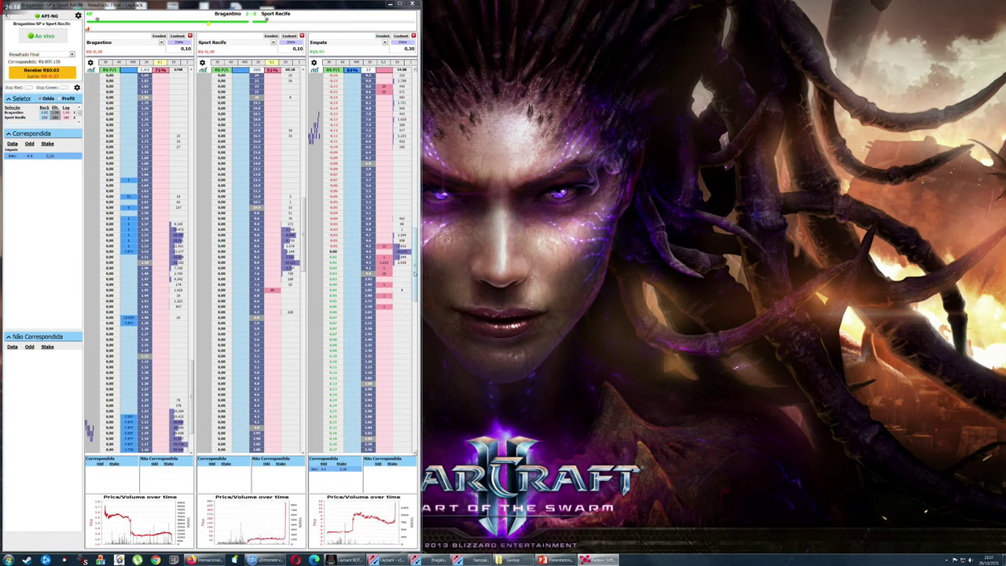
Step: Examine the Empate price ladder of the Bragantino v Sport Recife market in Layback
{"action": "mouse_move", "coordinate": [414, 272]}
{"action": "left_mouse_down"}
{"action": "mouse_move", "coordinate": [413, 217]}
{"action": "mouse_move", "coordinate": [413, 297]}
{"action": "mouse_move", "coordinate": [413, 283]}
{"action": "left_mouse_up"}
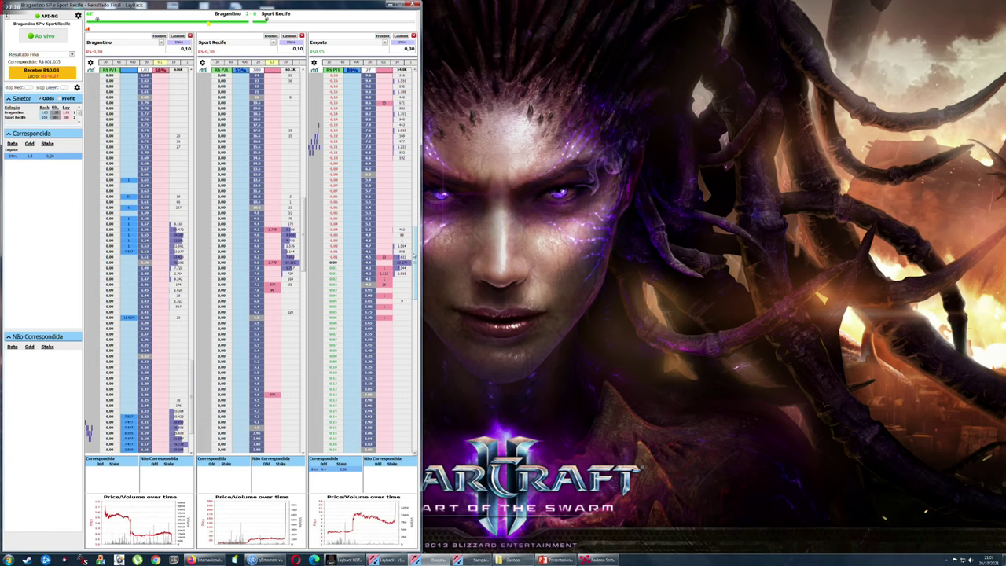
{"action": "left_click_drag", "start_coordinate": [413, 255], "coordinate": [418, 299]}
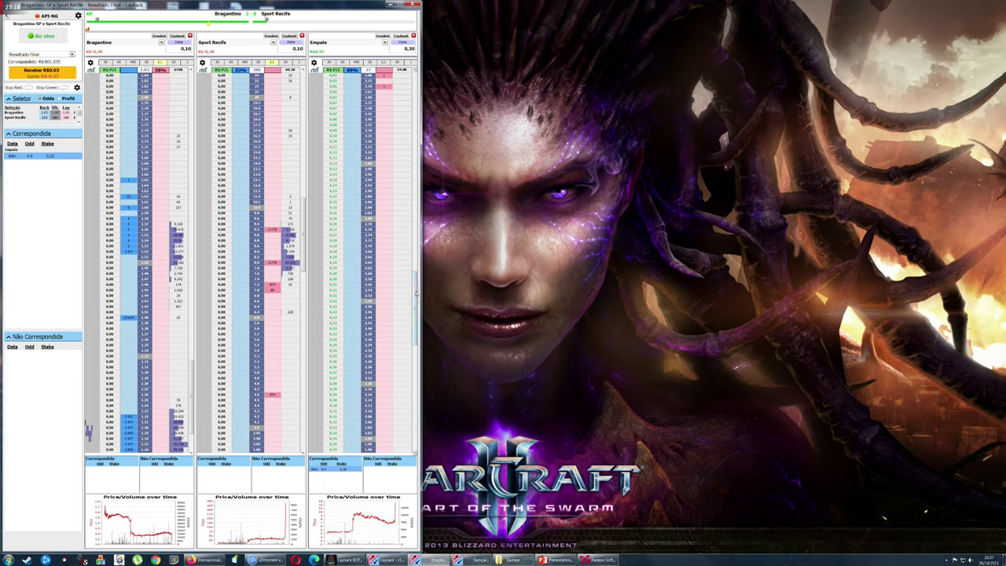
{"action": "scroll", "coordinate": [414, 296], "scroll_direction": "down", "scroll_amount": 3}
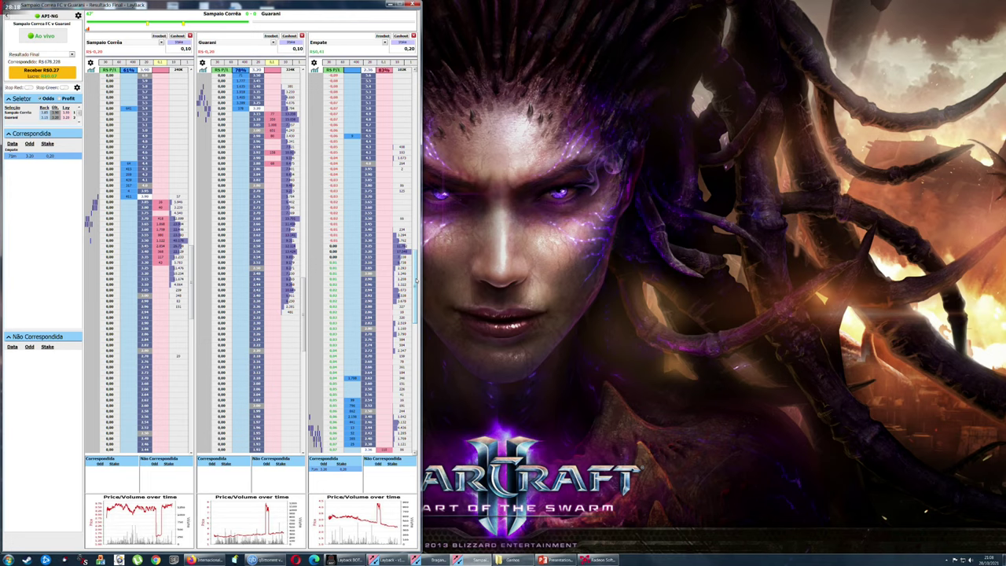
Step: Examine the Empate price ladder of the Sampaio Corrêa v Guarani market down to its lower odds
{"action": "left_click_drag", "start_coordinate": [416, 281], "coordinate": [414, 297]}
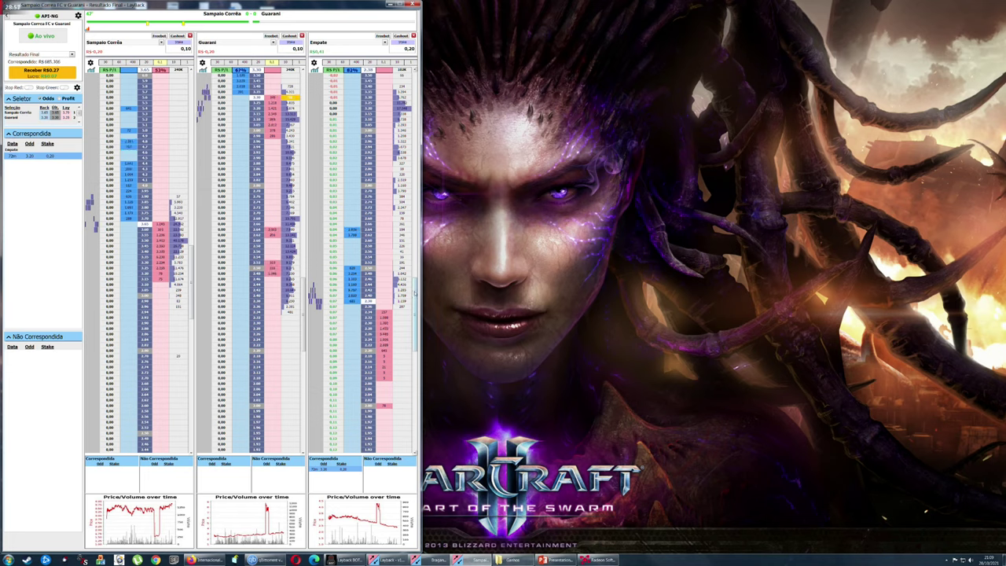
{"action": "scroll", "coordinate": [414, 318], "scroll_direction": "down", "scroll_amount": 3}
{"action": "scroll", "coordinate": [415, 318], "scroll_direction": "down", "scroll_amount": 4}
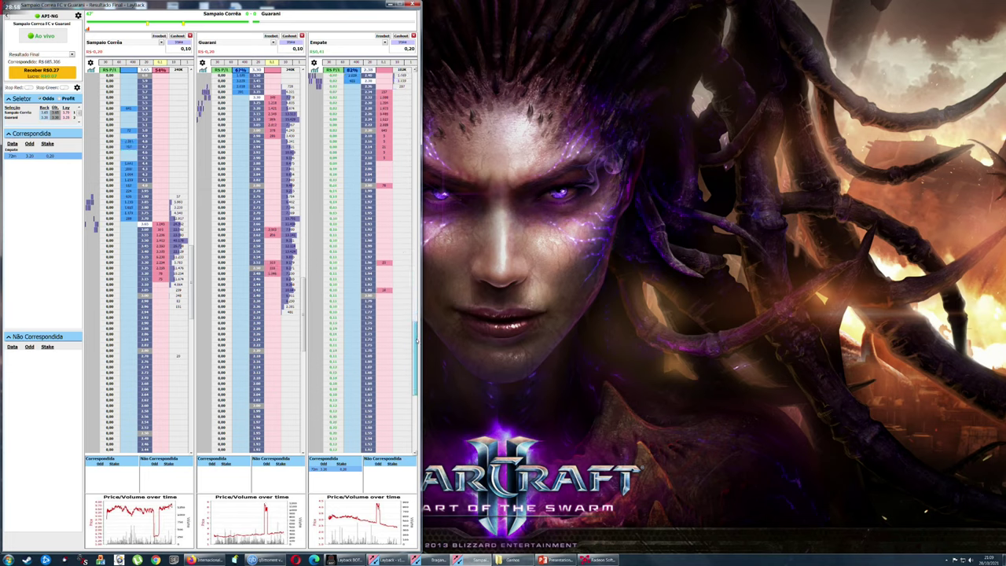
{"action": "left_click_drag", "start_coordinate": [418, 351], "coordinate": [417, 354]}
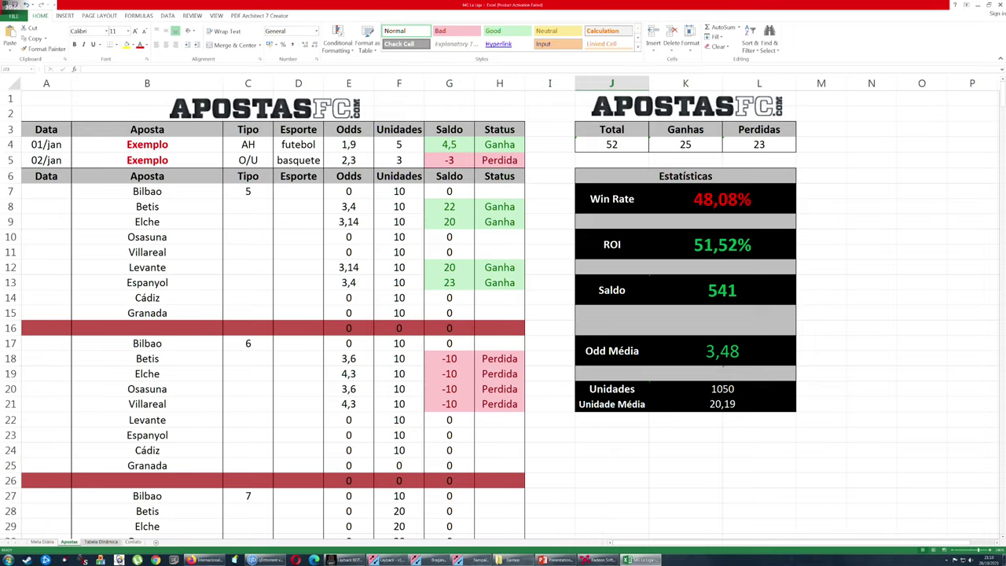
Step: In the La Liga betting workbook in Excel, inspect block 5 and the Saldo of Bilbao, Osasuna and Villareal
{"action": "left_click", "coordinate": [260, 251]}
{"action": "left_click", "coordinate": [247, 191]}
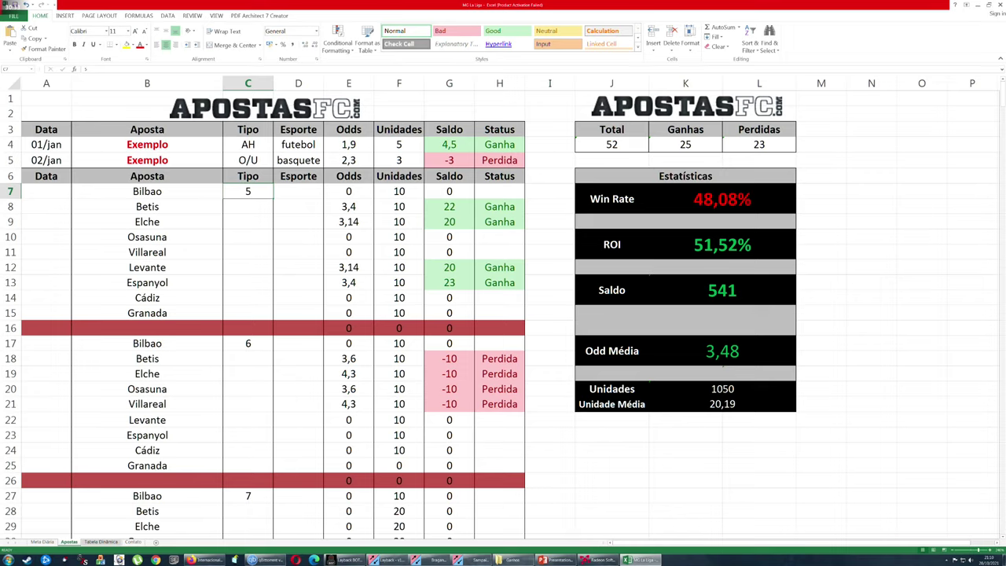
{"action": "left_click", "coordinate": [449, 191]}
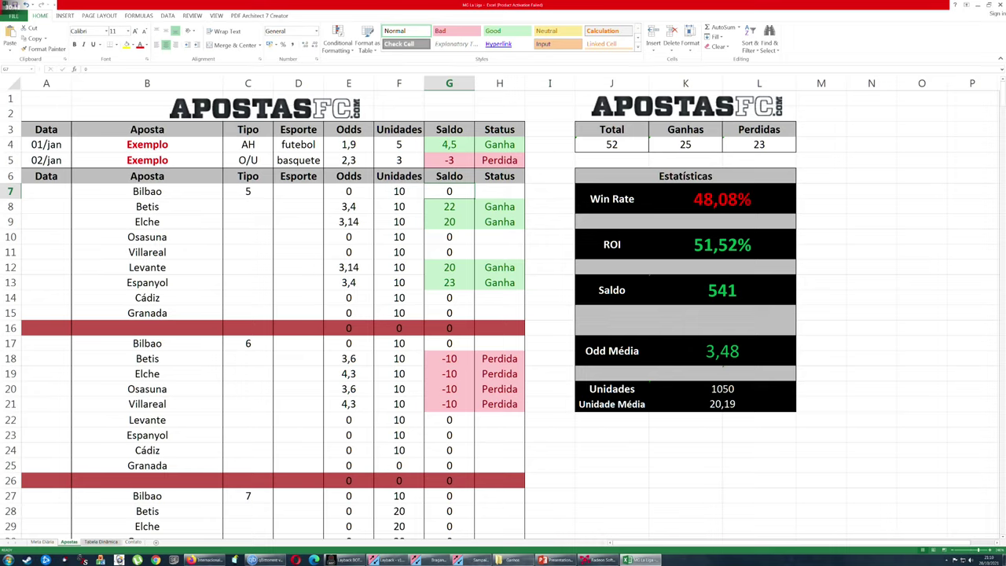
{"action": "left_click", "coordinate": [449, 237]}
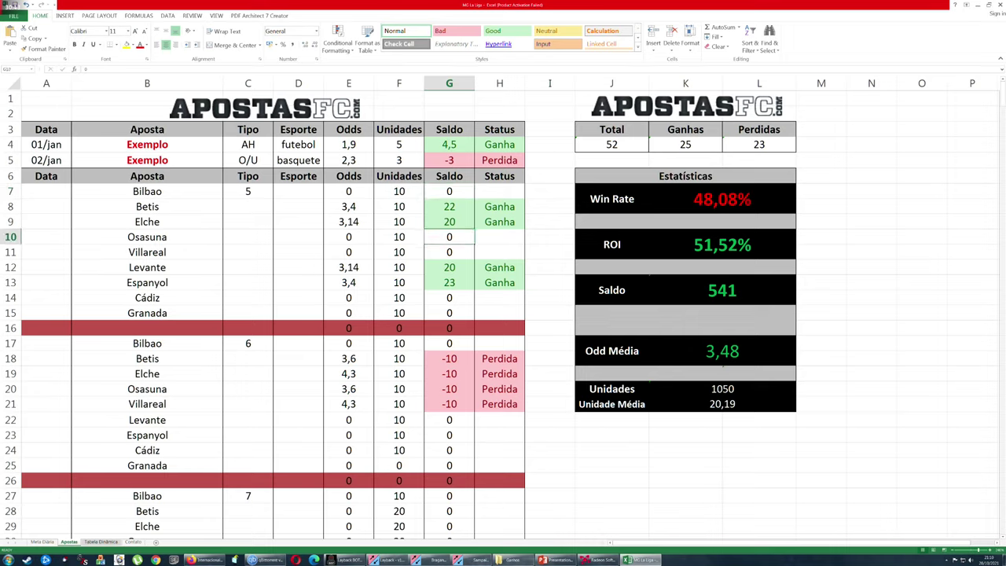
{"action": "left_click", "coordinate": [449, 252]}
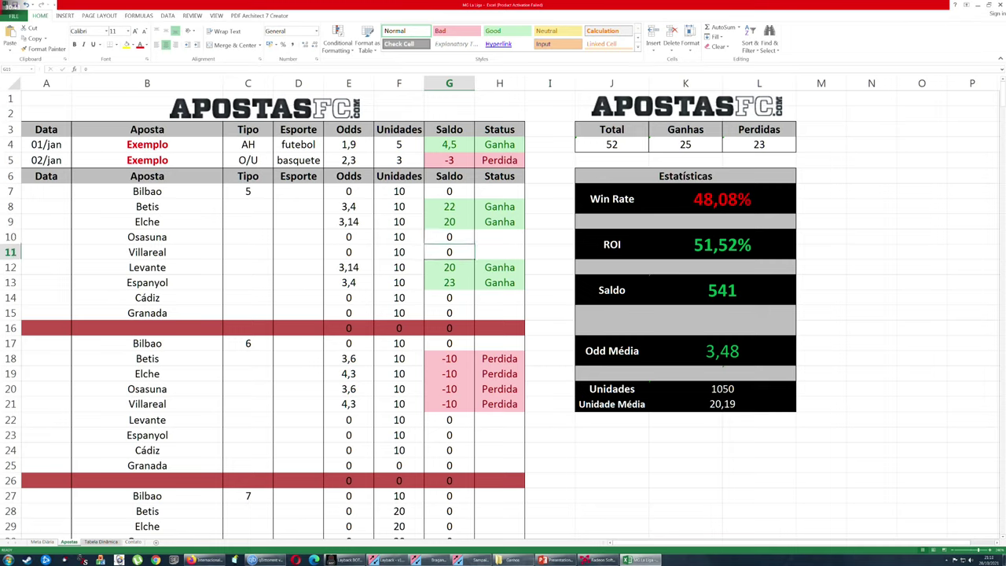
Step: Review the La Liga bet results from block 6 through block 11, down to the start of block 12
{"action": "scroll", "coordinate": [503, 314], "scroll_direction": "down", "scroll_amount": 3}
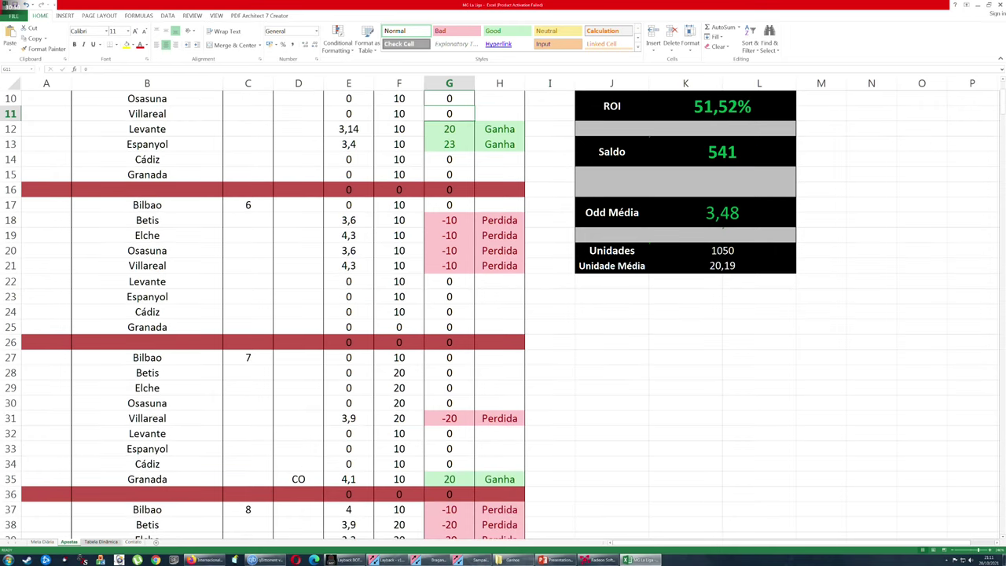
{"action": "scroll", "coordinate": [502, 314], "scroll_direction": "down", "scroll_amount": 4}
{"action": "scroll", "coordinate": [502, 314], "scroll_direction": "down", "scroll_amount": 3}
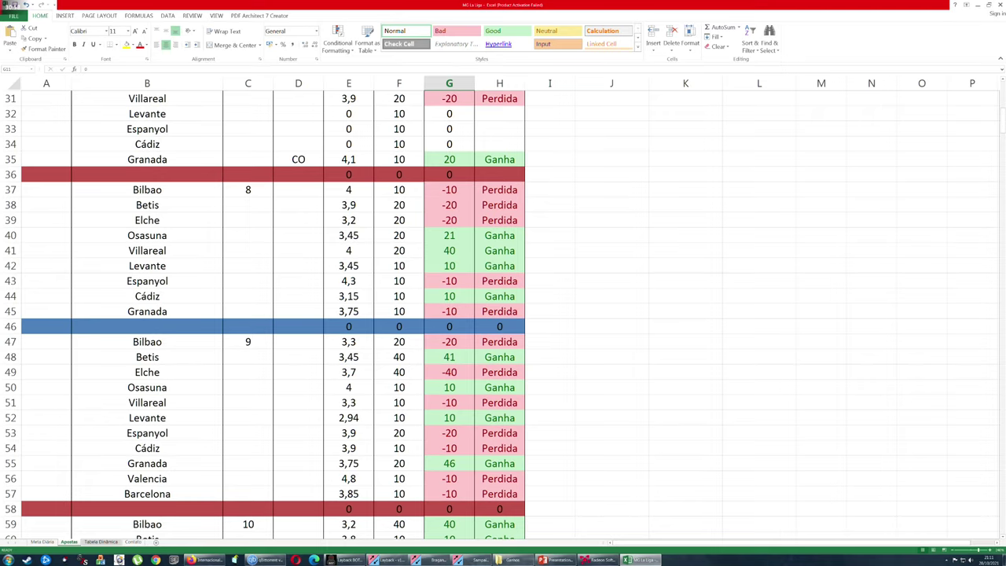
{"action": "scroll", "coordinate": [503, 314], "scroll_direction": "down", "scroll_amount": 7}
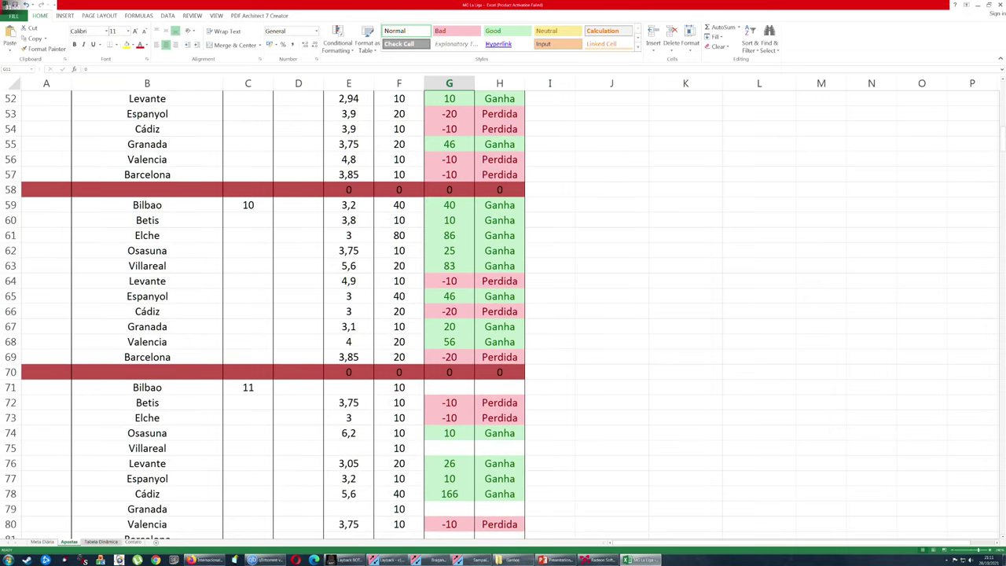
{"action": "scroll", "coordinate": [503, 314], "scroll_direction": "down", "scroll_amount": 3}
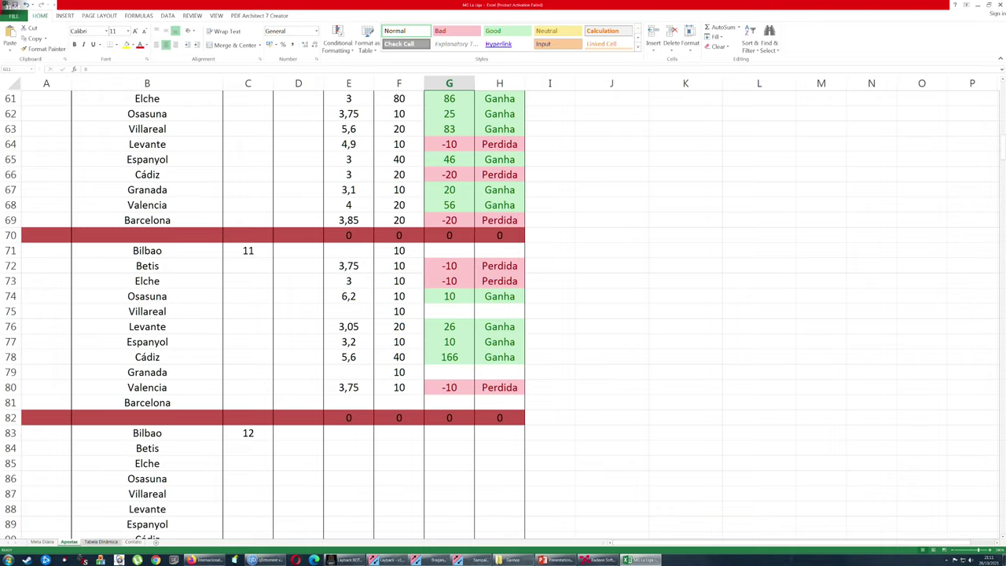
Step: Compare the Unidades and Saldo of Cádiz in block 11 with those of Villareal in block 10, and check the Cádiz odds
{"action": "left_click", "coordinate": [349, 356]}
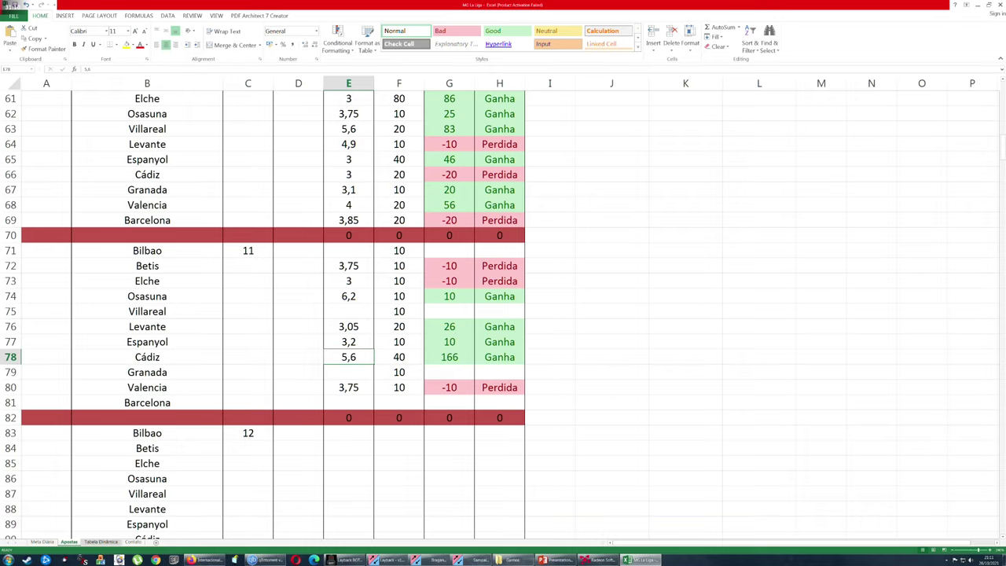
{"action": "left_click", "coordinate": [399, 357]}
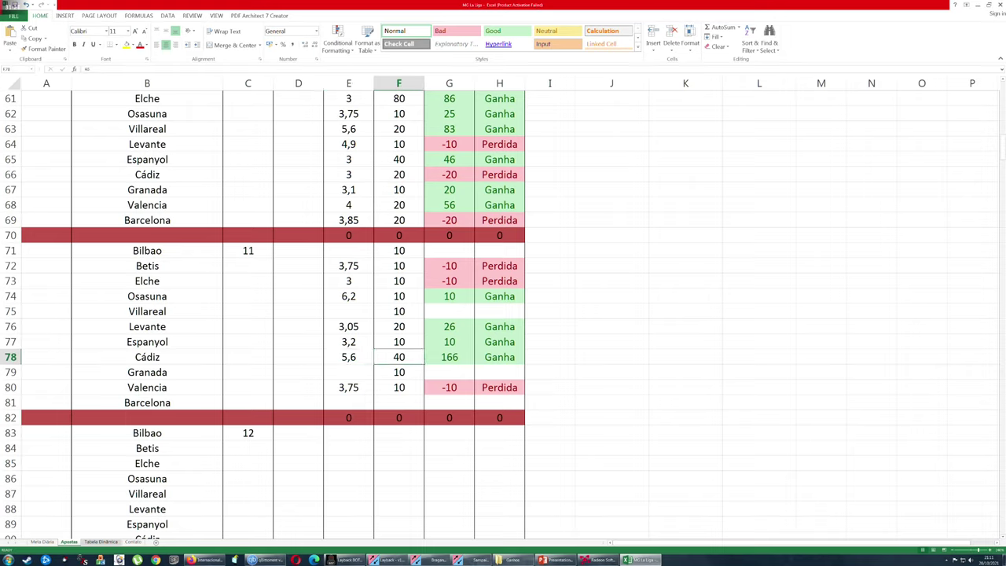
{"action": "left_click", "coordinate": [399, 129]}
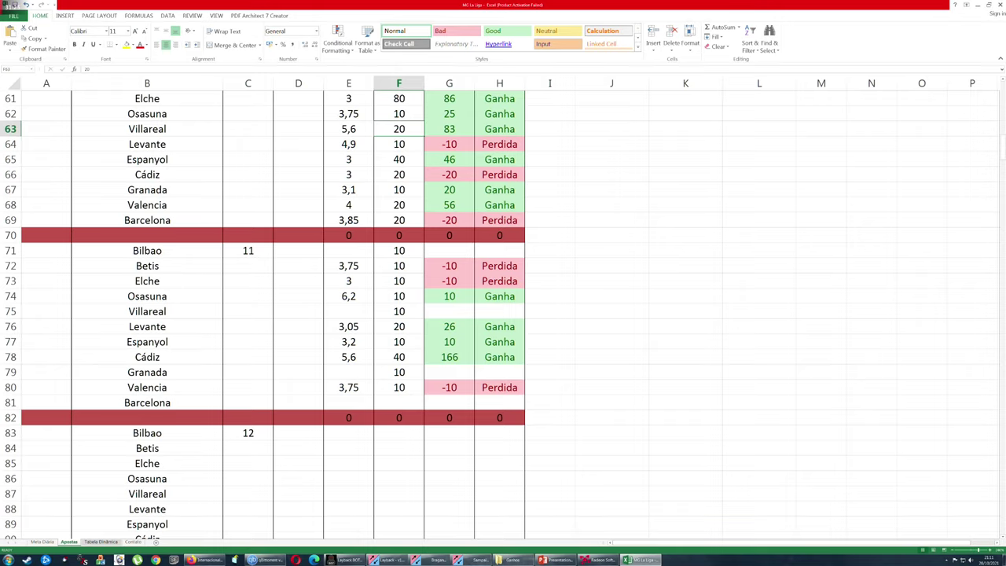
{"action": "left_click", "coordinate": [449, 129]}
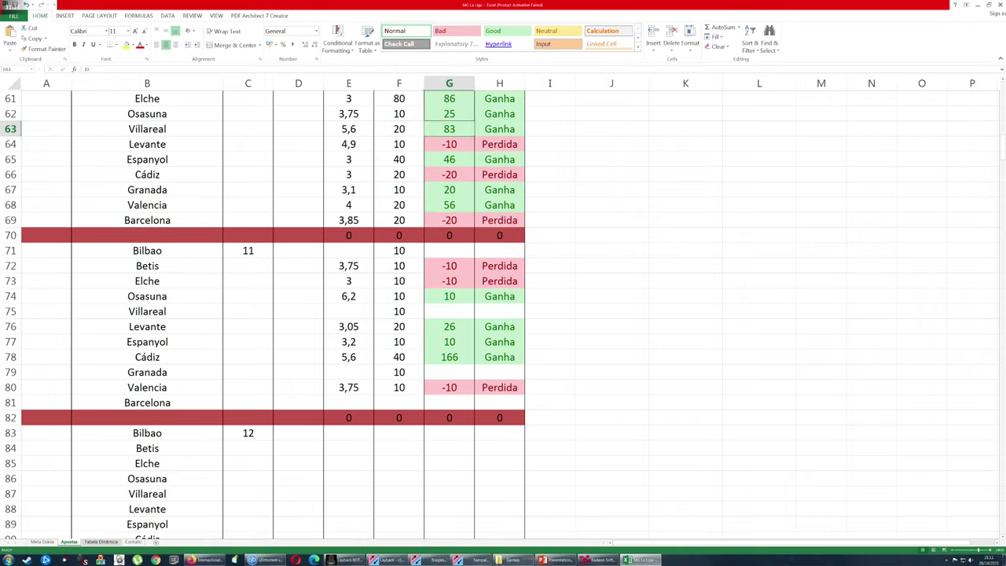
{"action": "left_click", "coordinate": [449, 357]}
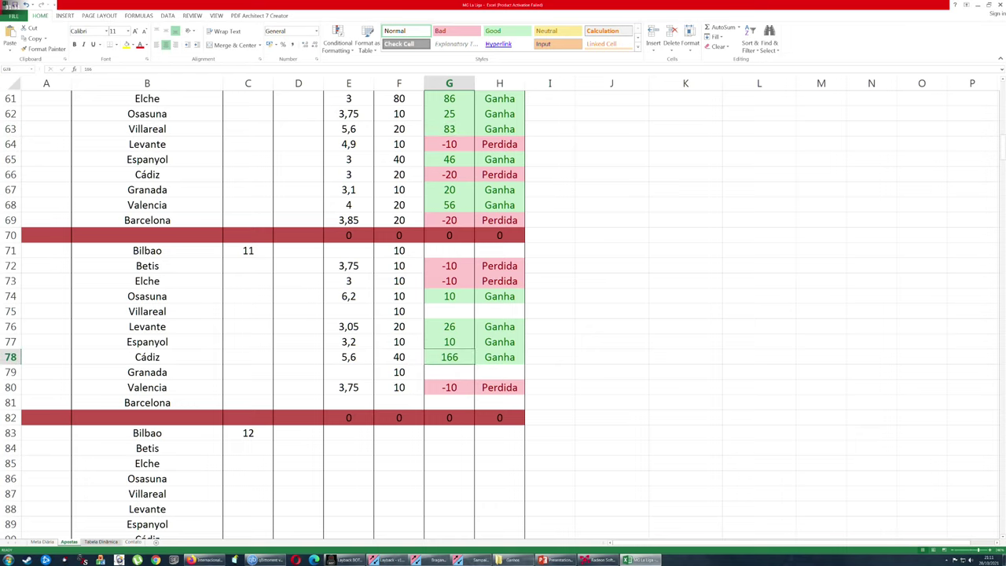
Step: Check the La Liga Estatísticas summary again and look over the bet results of blocks 5 to 8
{"action": "left_click", "coordinate": [611, 297]}
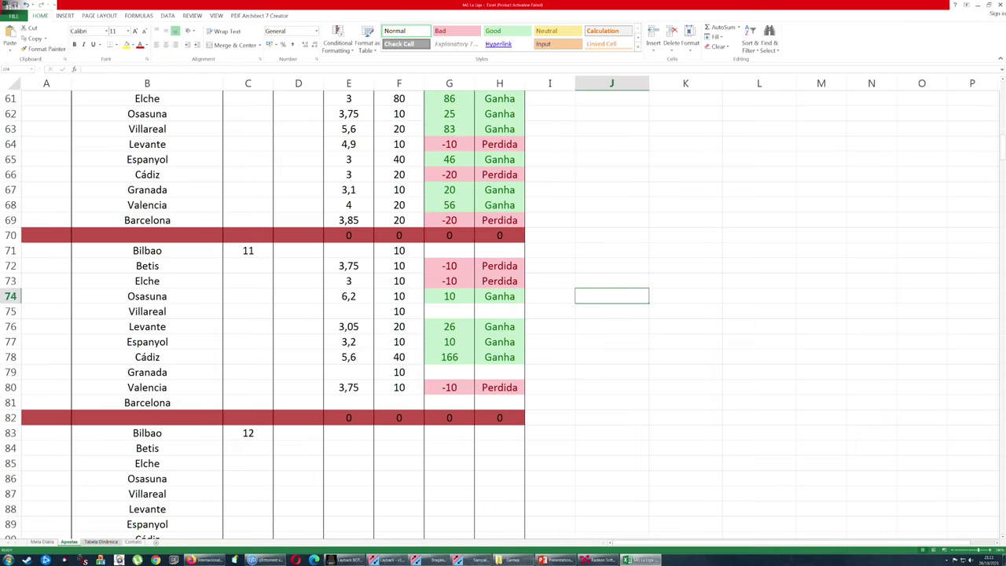
{"action": "scroll", "coordinate": [611, 296], "scroll_direction": "up", "scroll_amount": 20}
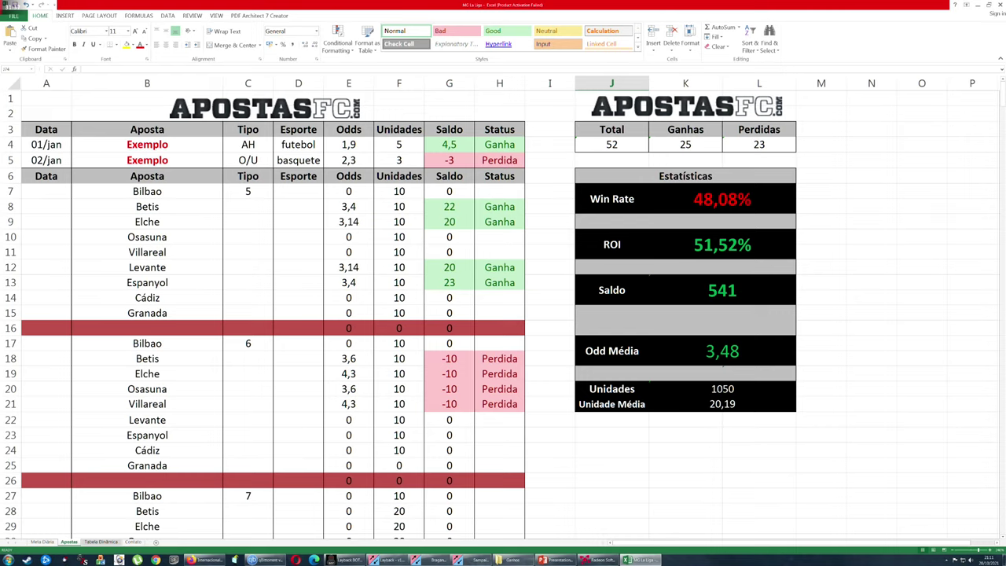
{"action": "scroll", "coordinate": [611, 296], "scroll_direction": "down", "scroll_amount": 6}
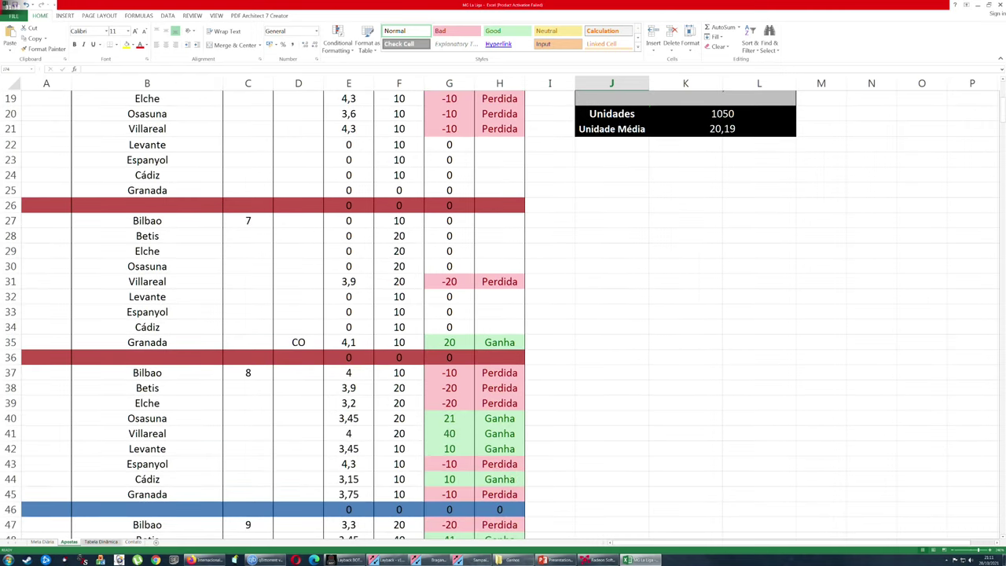
Step: Clear the bet entries of blocks 5, 6 and 7 (A7:H35) in the La Liga sheet and check the Estatísticas summary
{"action": "left_click_drag", "start_coordinate": [499, 342], "coordinate": [47, 176]}
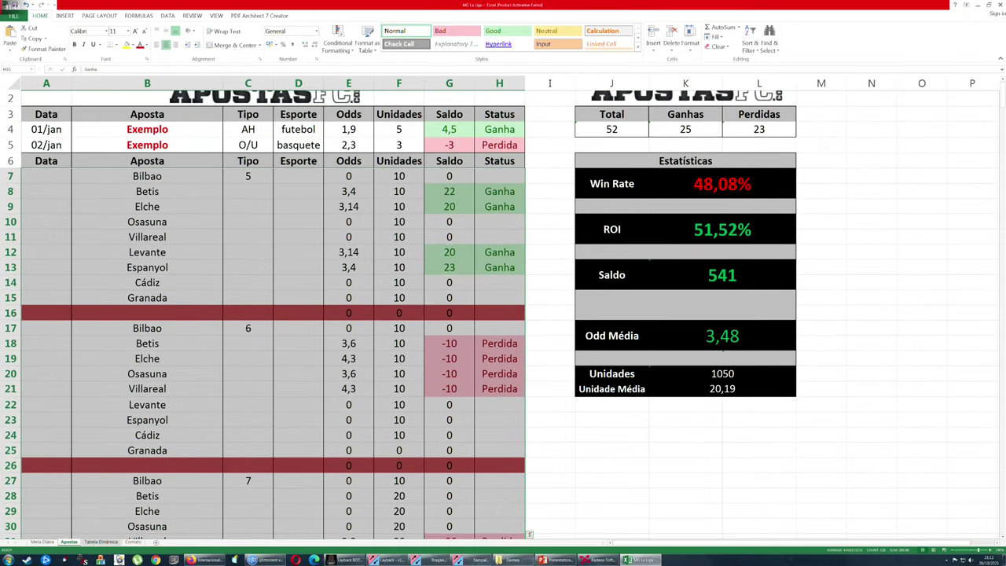
{"action": "key", "text": "Delete"}
{"action": "scroll", "coordinate": [503, 314], "scroll_direction": "down", "scroll_amount": 6}
{"action": "scroll", "coordinate": [503, 314], "scroll_direction": "up", "scroll_amount": 7}
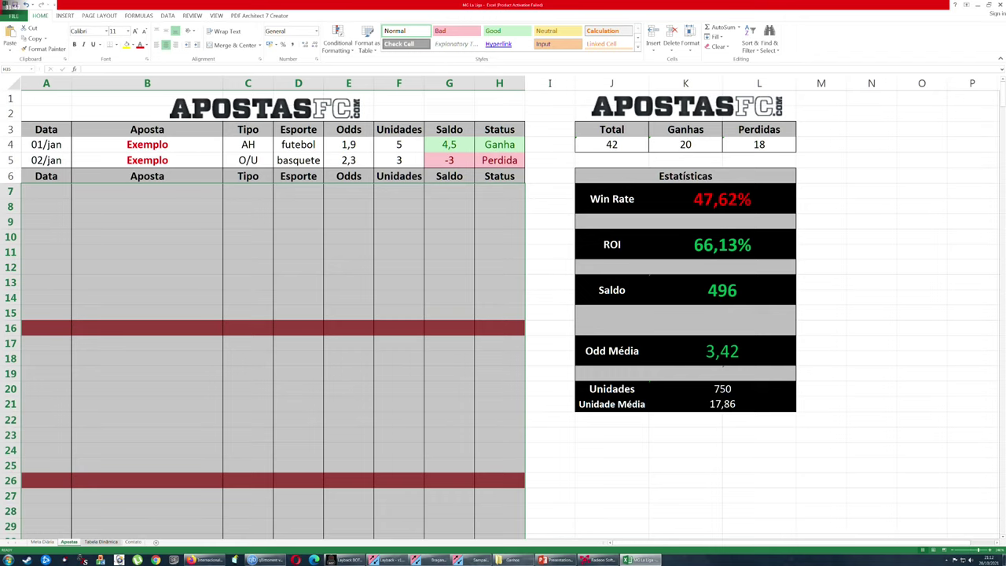
{"action": "left_click", "coordinate": [821, 236]}
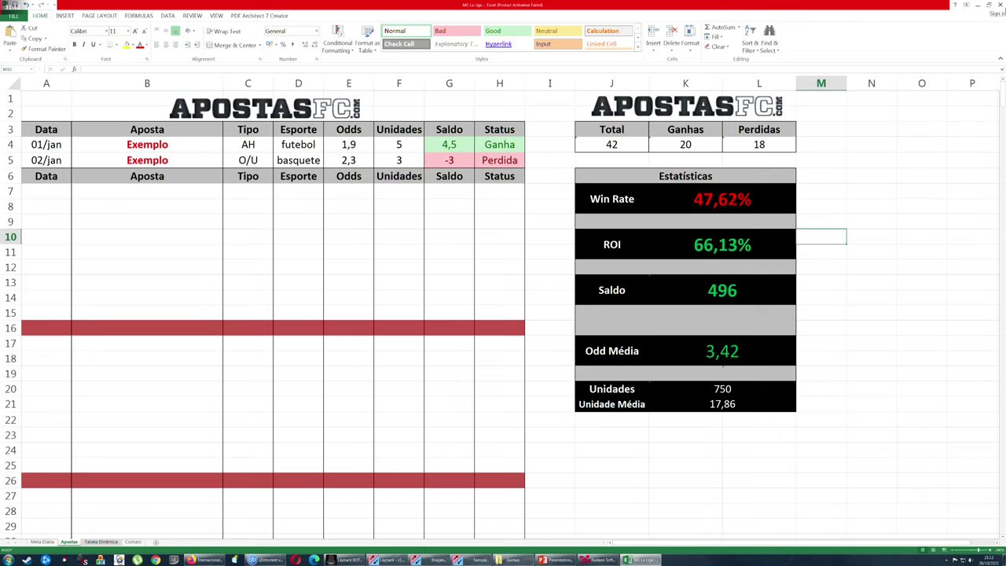
Step: Close the La Liga workbook and check the total Saldo in the MC Bundes 2 betting workbook
{"action": "left_click", "coordinate": [1000, 4]}
{"action": "left_click", "coordinate": [503, 288]}
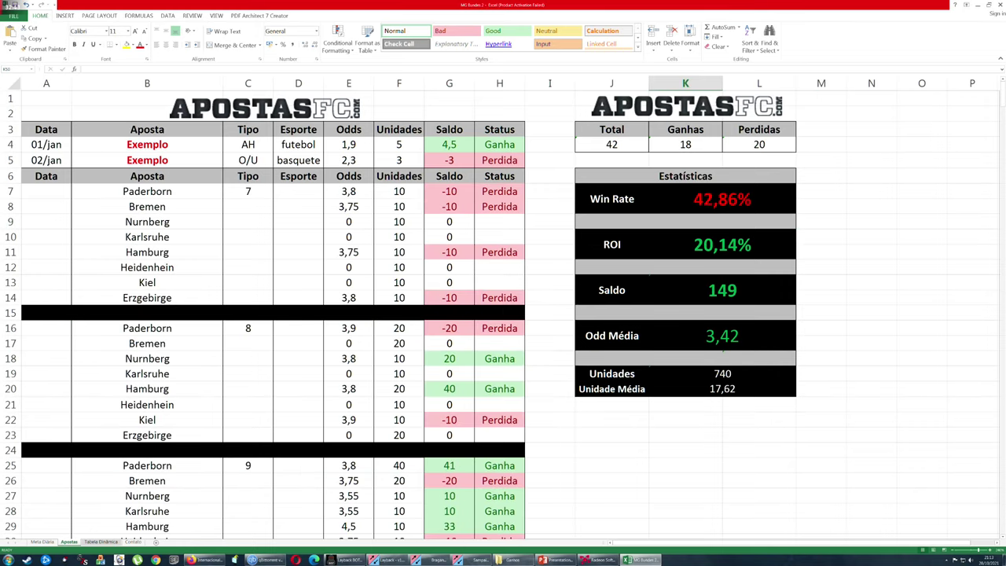
{"action": "left_click", "coordinate": [722, 290]}
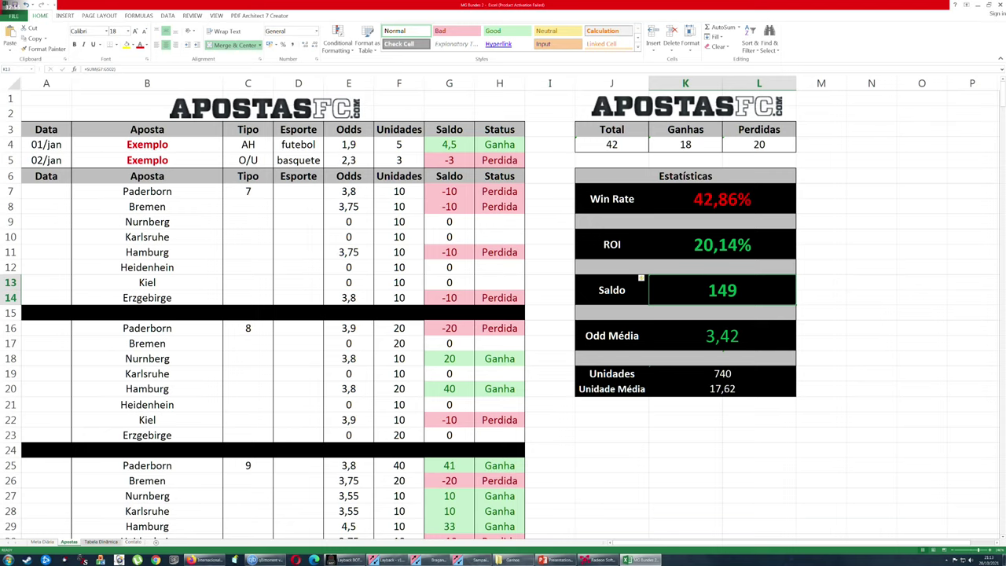
Step: Clear the bet entries of blocks 7 and 8 (B7:H23) in the Bundes 2 sheet and dismiss the Windows Update notification
{"action": "left_click_drag", "start_coordinate": [499, 434], "coordinate": [147, 191]}
{"action": "key", "text": "Delete"}
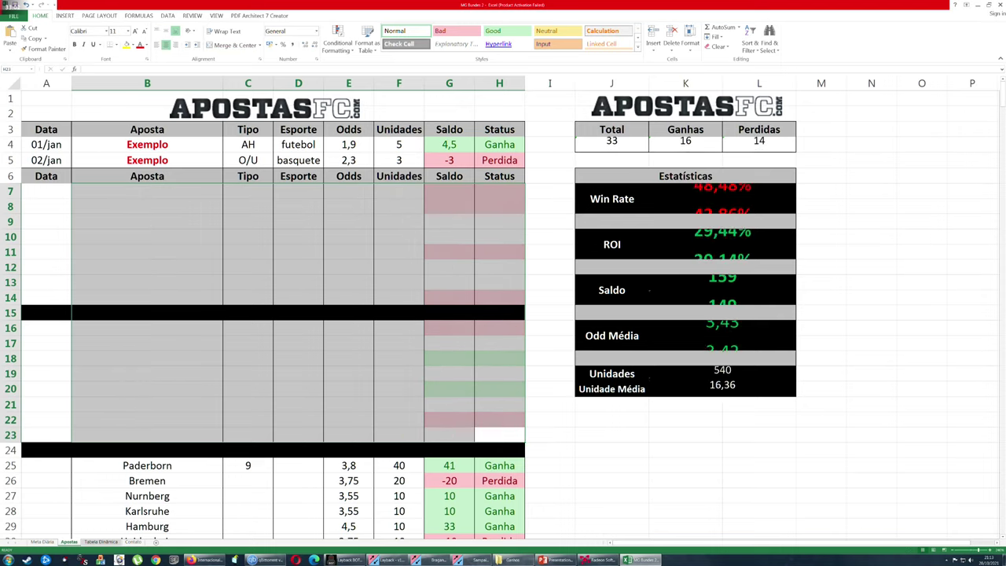
{"action": "left_click", "coordinate": [871, 282]}
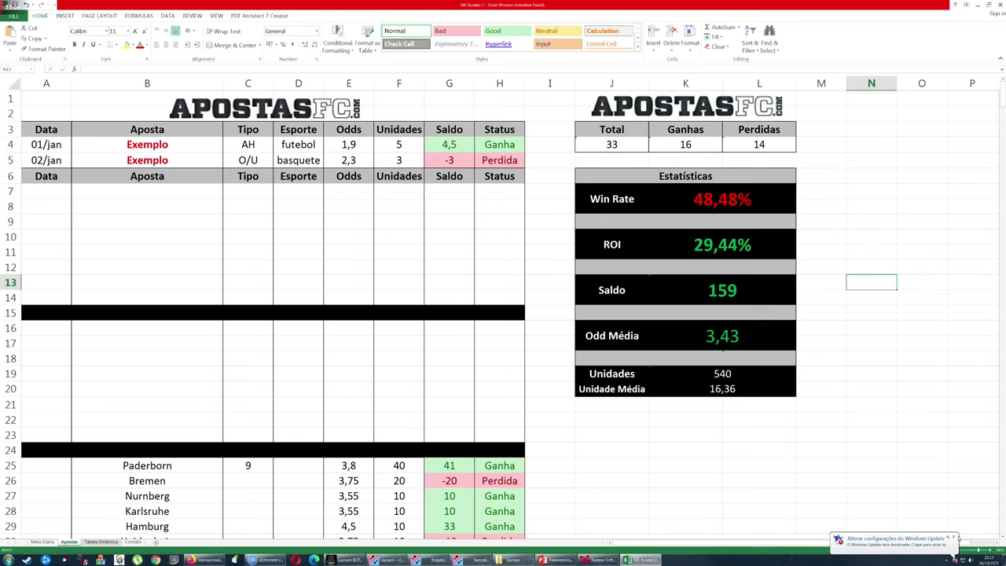
{"action": "left_click", "coordinate": [954, 538]}
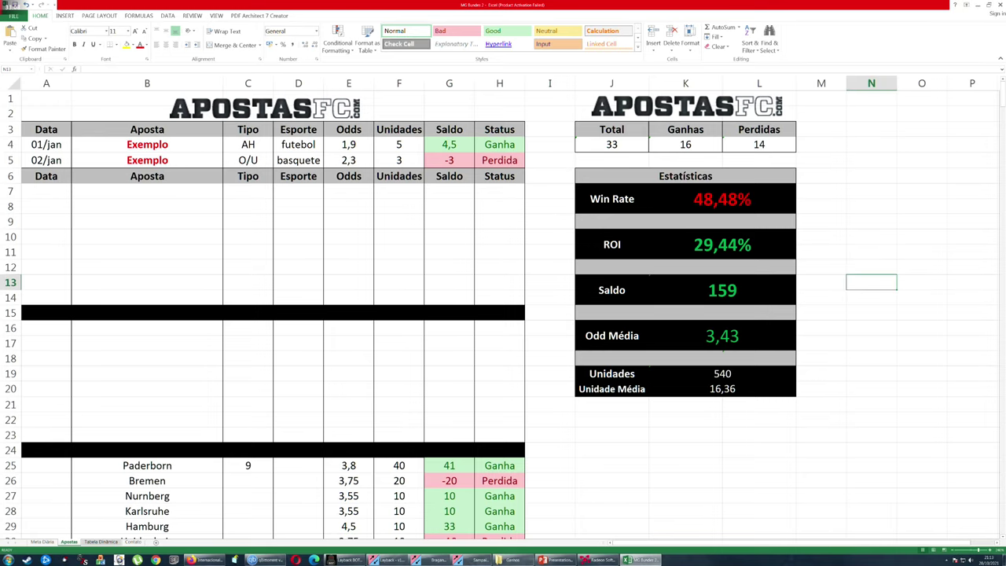
Step: Review the Bundes 2 bet results from block 9 through block 11, down to the team list of block 12, and the Estatísticas summary
{"action": "left_click", "coordinate": [550, 405]}
{"action": "scroll", "coordinate": [550, 405], "scroll_direction": "down", "scroll_amount": 5}
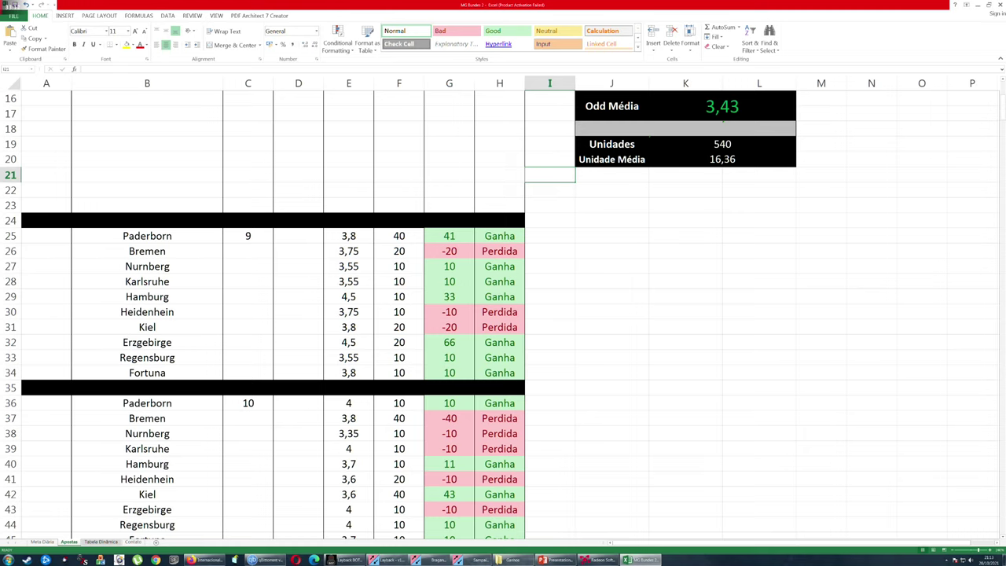
{"action": "scroll", "coordinate": [502, 314], "scroll_direction": "down", "scroll_amount": 4}
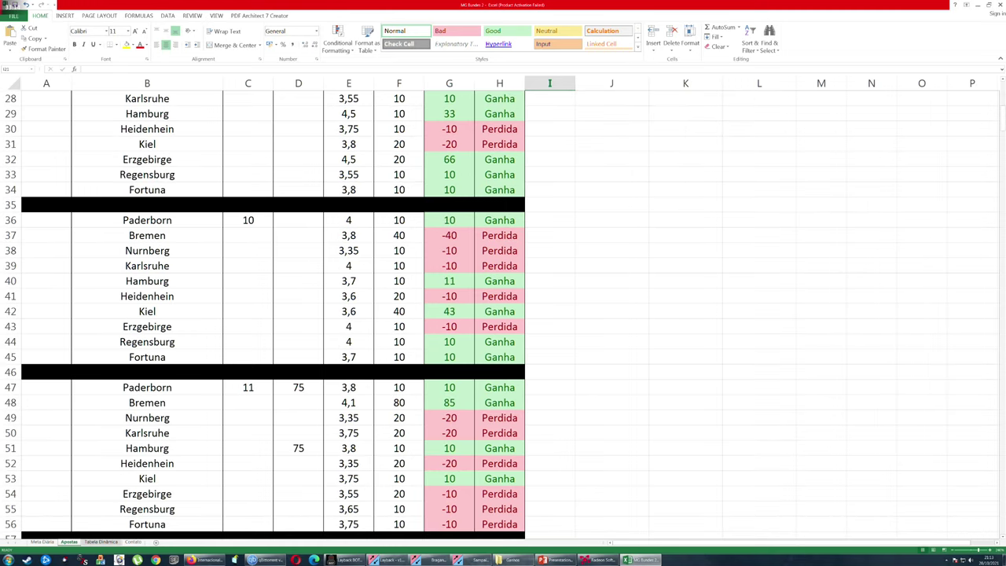
{"action": "scroll", "coordinate": [503, 315], "scroll_direction": "up", "scroll_amount": 4}
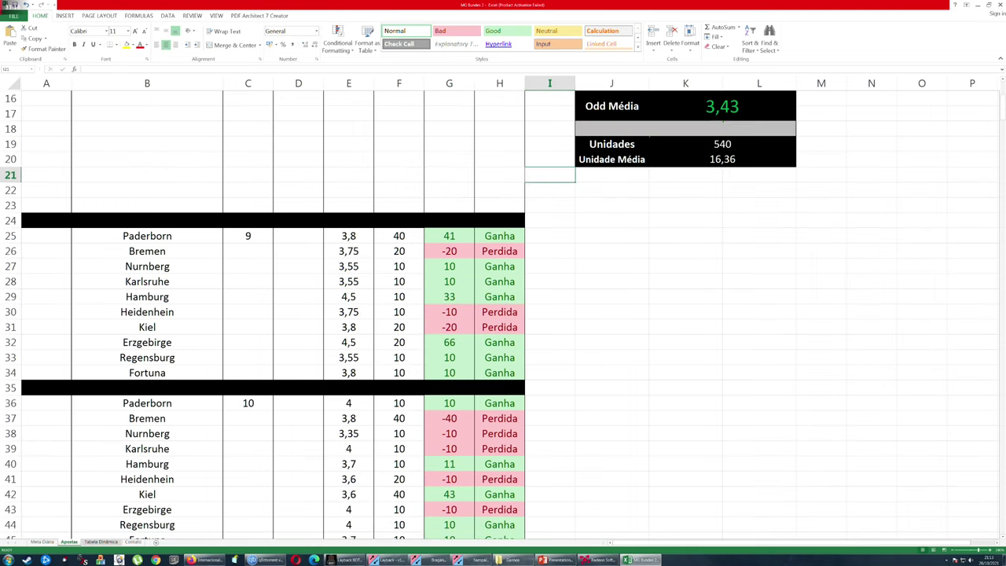
{"action": "scroll", "coordinate": [503, 314], "scroll_direction": "up", "scroll_amount": 5}
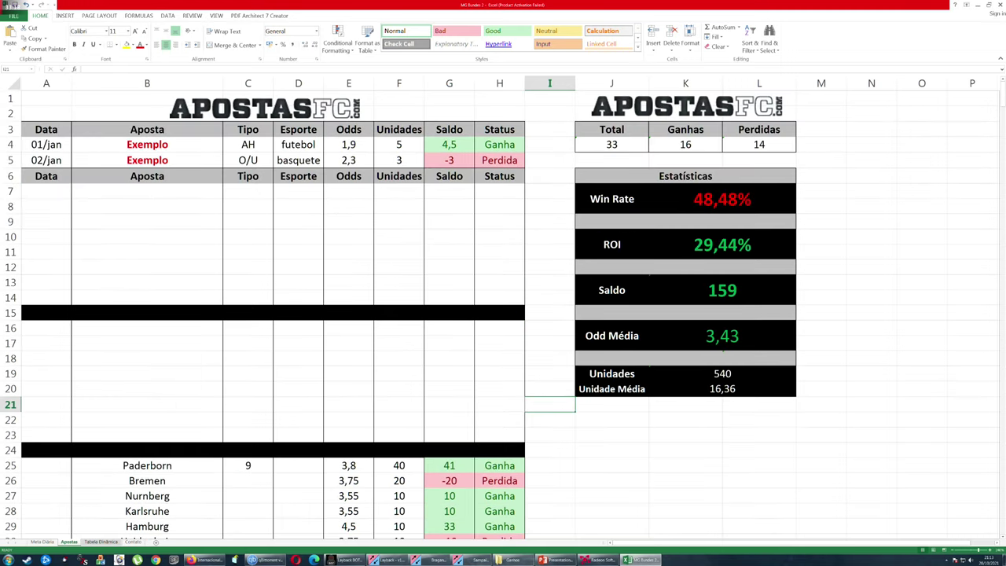
{"action": "scroll", "coordinate": [503, 314], "scroll_direction": "down", "scroll_amount": 4}
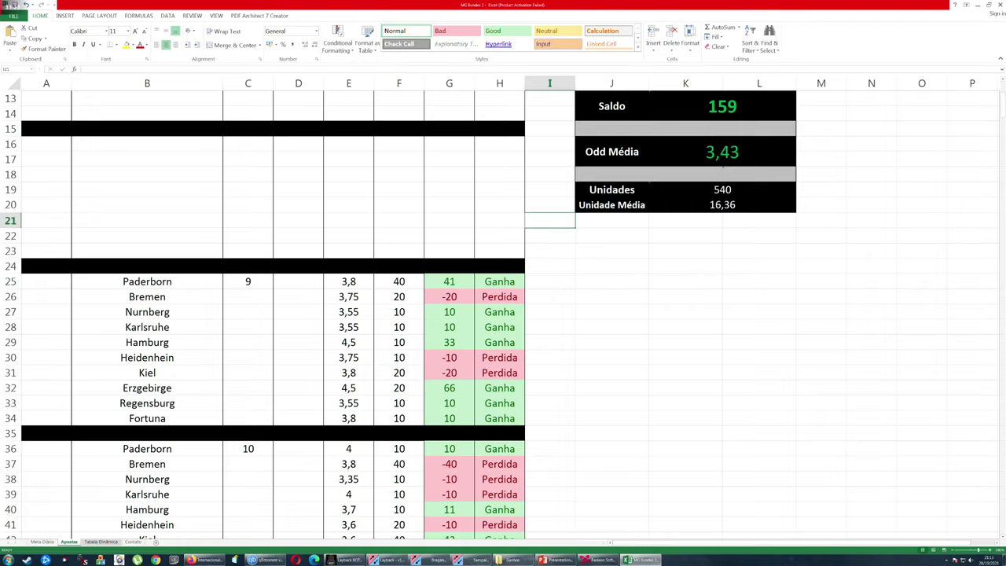
{"action": "scroll", "coordinate": [503, 314], "scroll_direction": "down", "scroll_amount": 11}
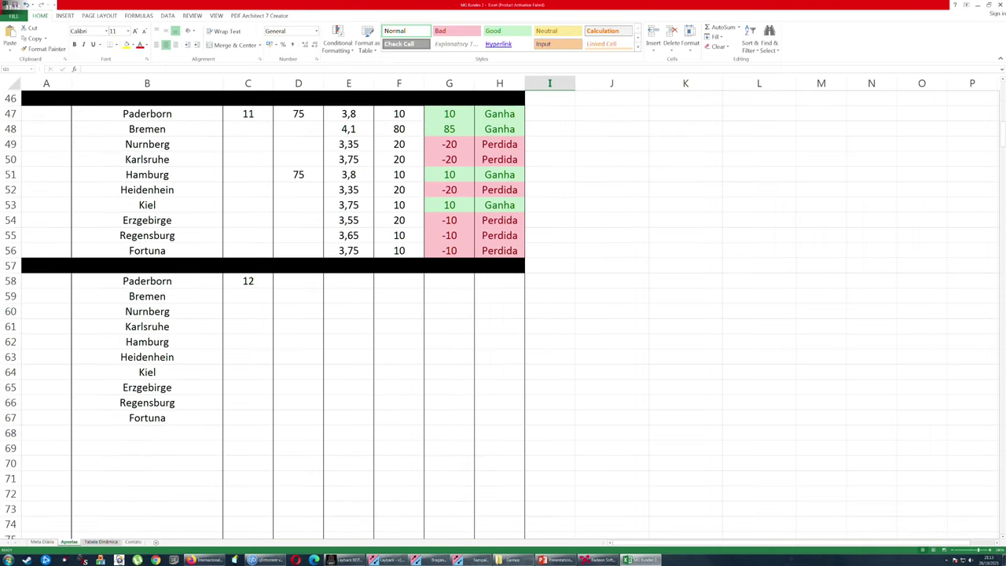
{"action": "scroll", "coordinate": [503, 315], "scroll_direction": "down", "scroll_amount": 1}
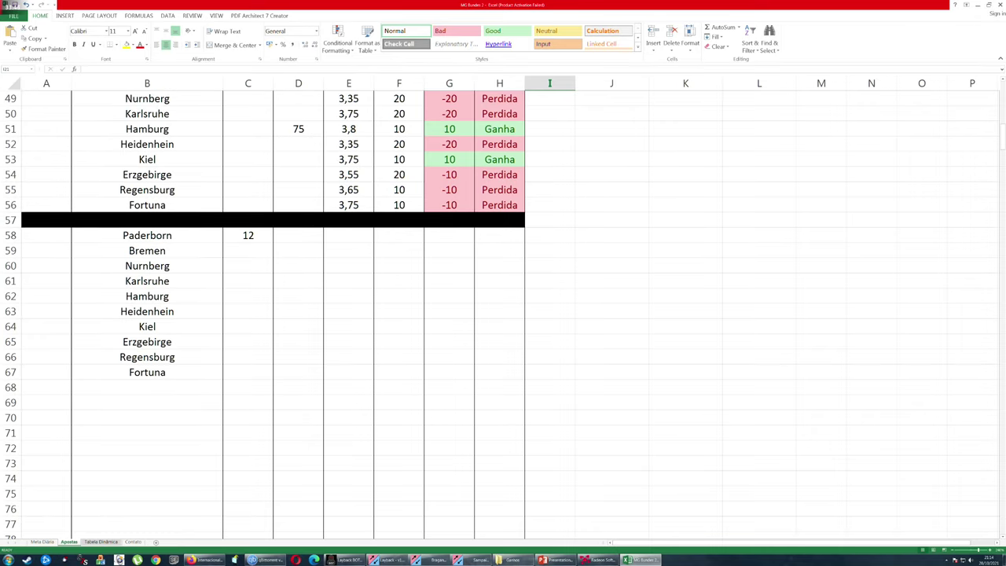
{"action": "scroll", "coordinate": [503, 314], "scroll_direction": "up", "scroll_amount": 4}
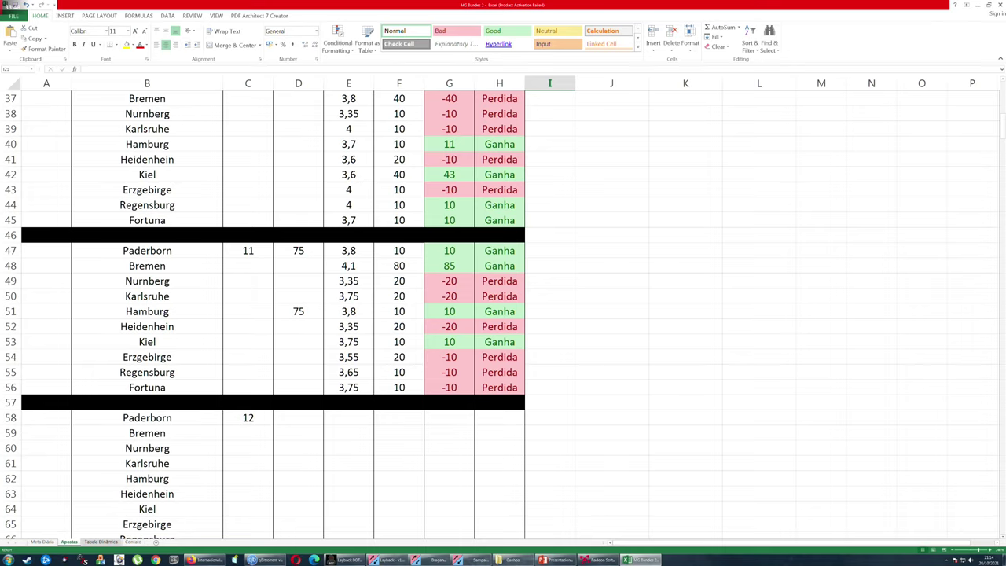
Step: Inspect the Bremen bet in block 11, checking its Saldo and Unidades against the Unidades of Nurnberg and Hamburg
{"action": "left_click", "coordinate": [449, 266]}
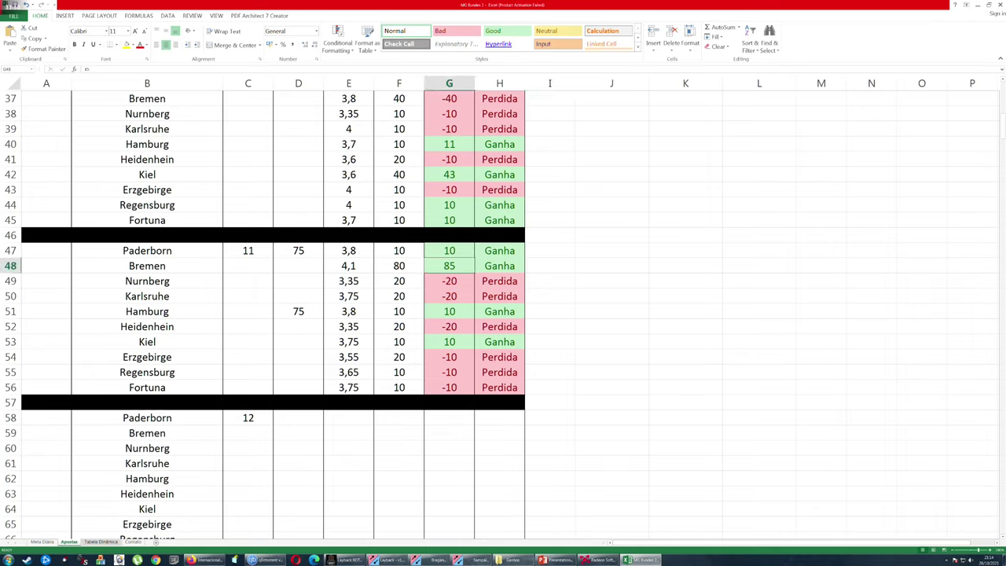
{"action": "left_click_drag", "start_coordinate": [157, 266], "coordinate": [499, 267]}
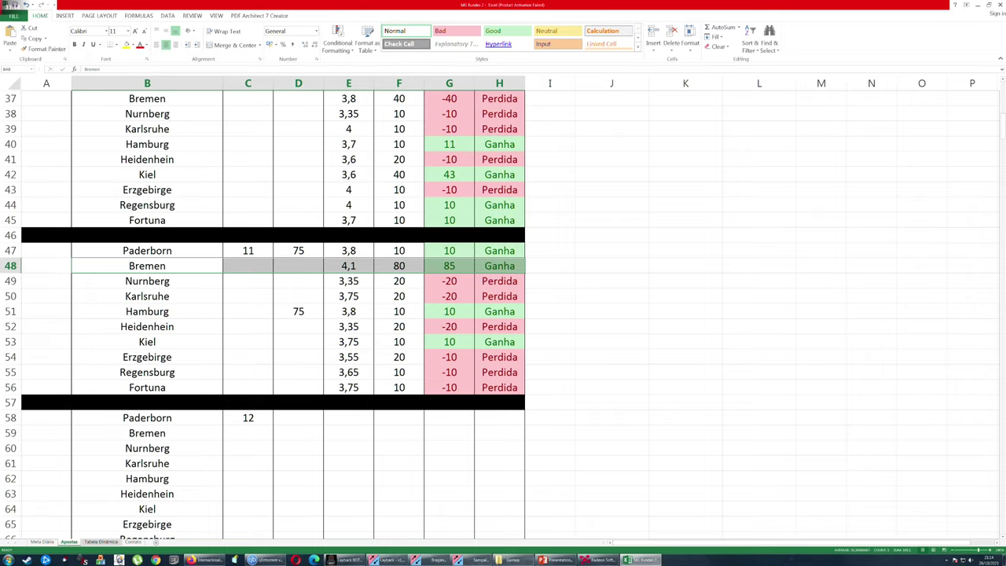
{"action": "left_click", "coordinate": [400, 280]}
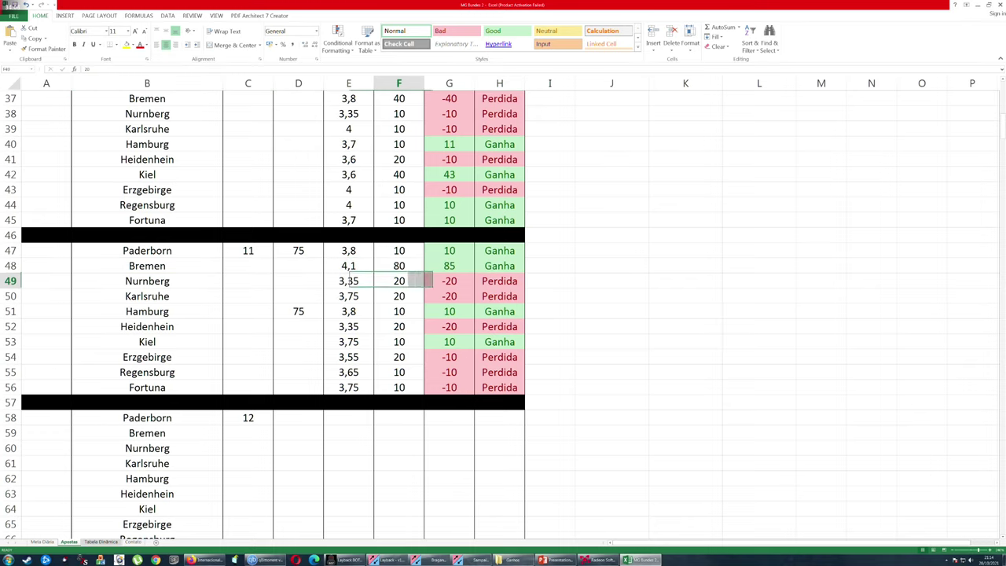
{"action": "left_click", "coordinate": [399, 267]}
{"action": "scroll", "coordinate": [275, 314], "scroll_direction": "up", "scroll_amount": 1}
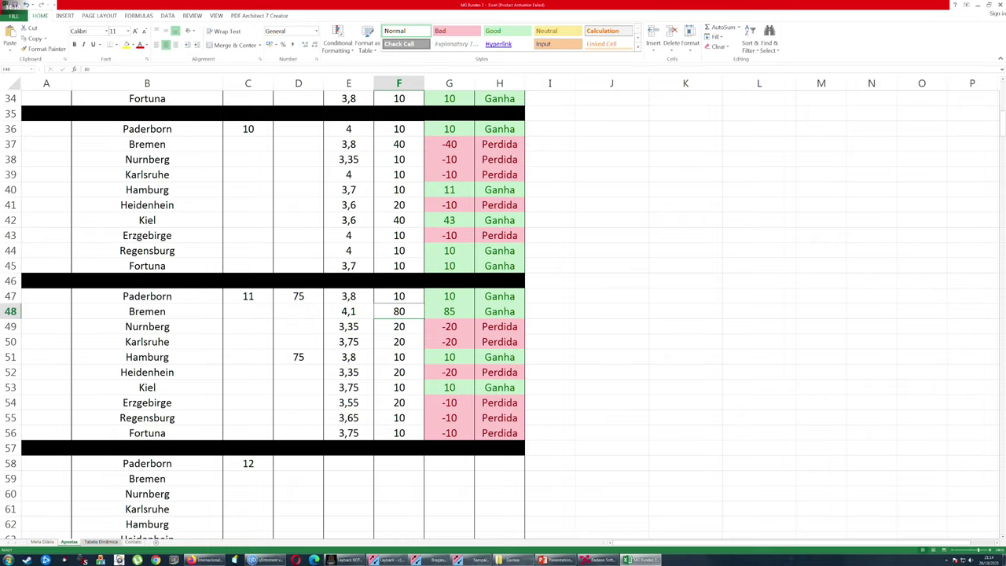
{"action": "left_click", "coordinate": [399, 357]}
Step: Compare the Unidades and Saldo of Hamburg and Erzgebirge in block 9, and look over the Estatísticas summary again
{"action": "scroll", "coordinate": [263, 315], "scroll_direction": "up", "scroll_amount": 3}
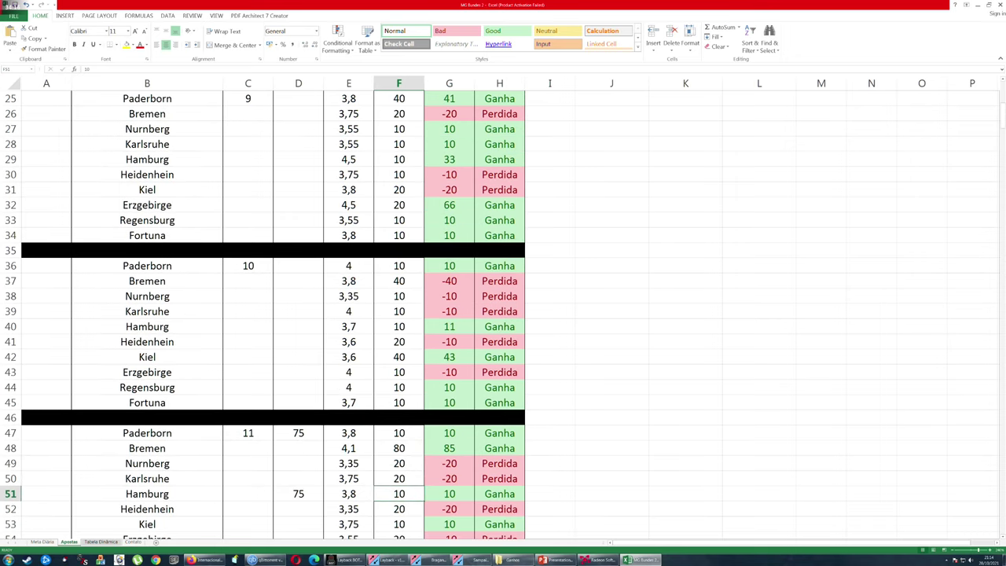
{"action": "scroll", "coordinate": [503, 314], "scroll_direction": "up", "scroll_amount": 1}
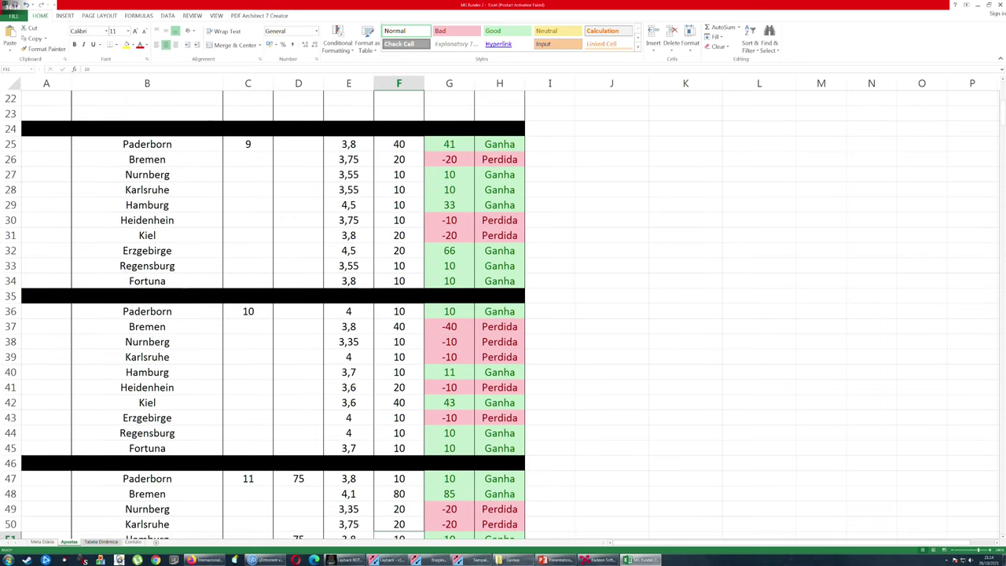
{"action": "left_click", "coordinate": [399, 205]}
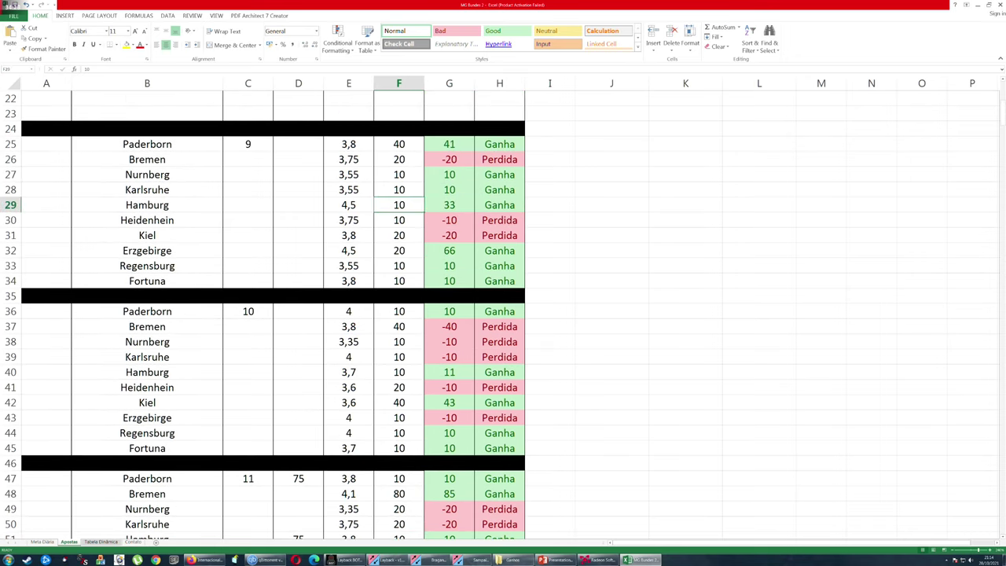
{"action": "left_click", "coordinate": [399, 251]}
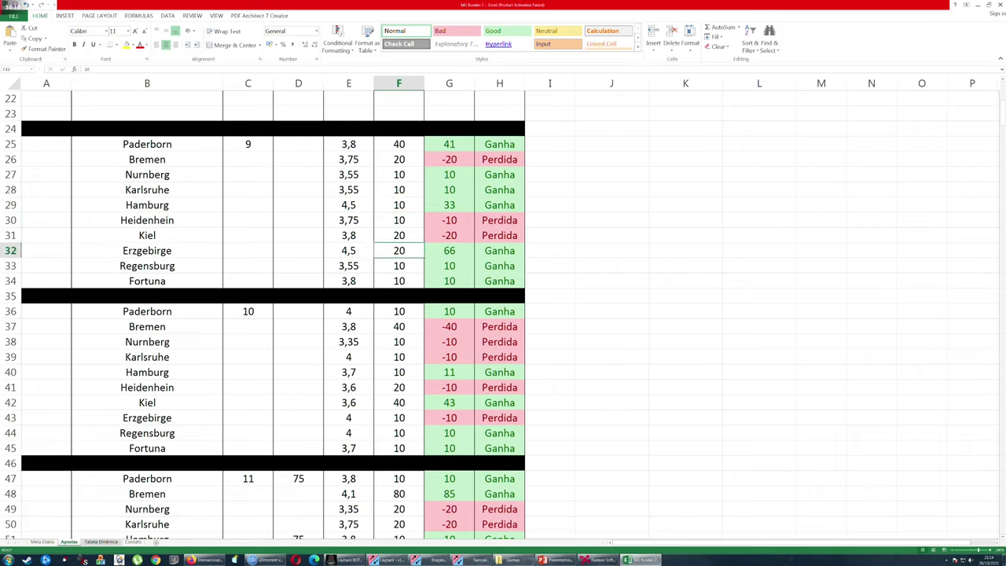
{"action": "left_click_drag", "start_coordinate": [149, 205], "coordinate": [500, 205]}
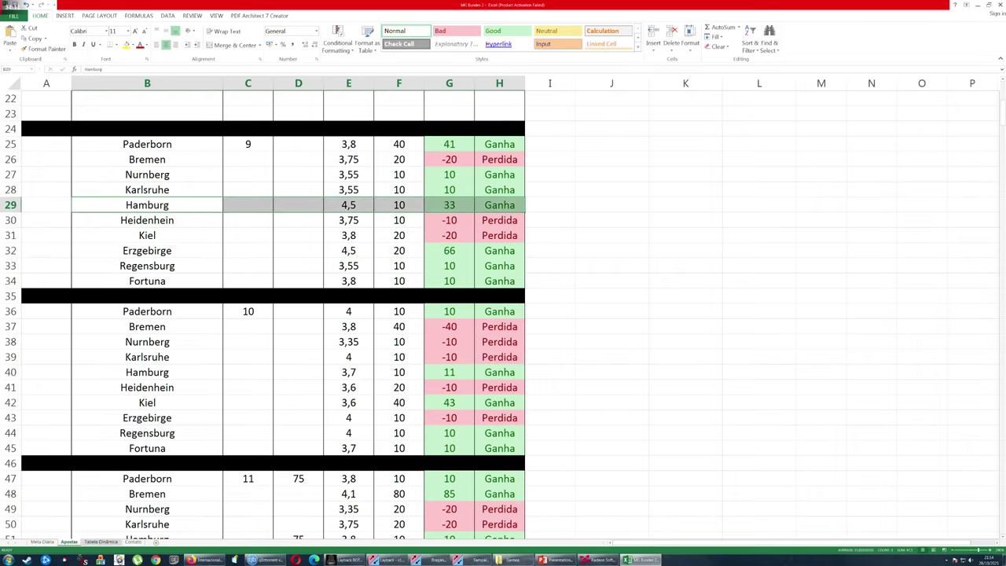
{"action": "left_click_drag", "start_coordinate": [147, 250], "coordinate": [507, 251]}
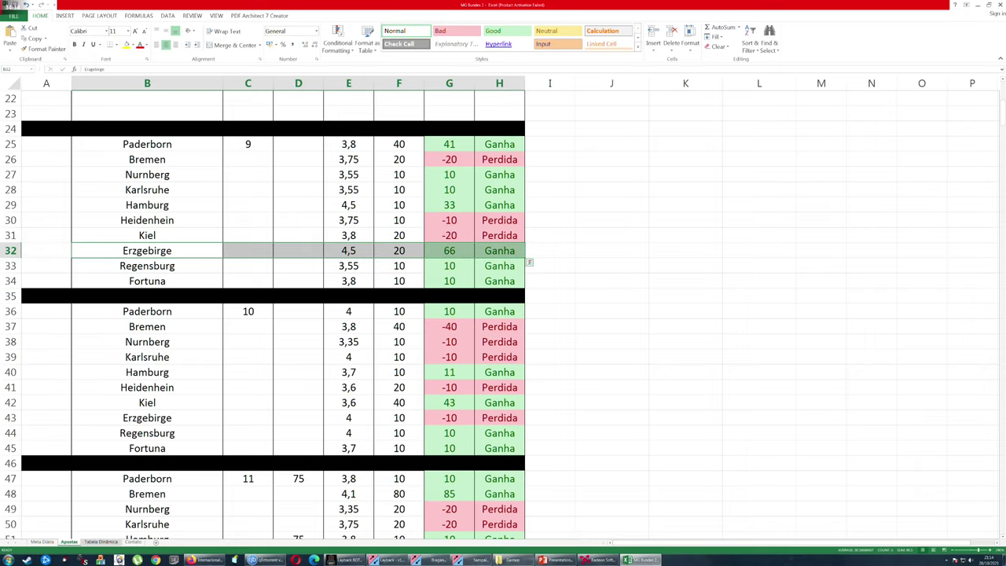
{"action": "left_click", "coordinate": [399, 205]}
{"action": "left_click", "coordinate": [450, 205]}
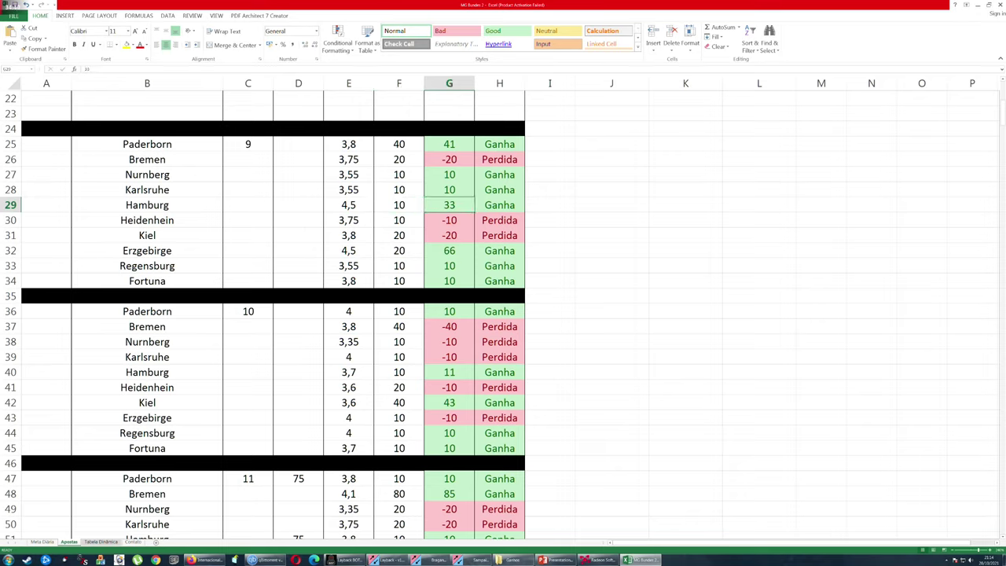
{"action": "left_click", "coordinate": [450, 251]}
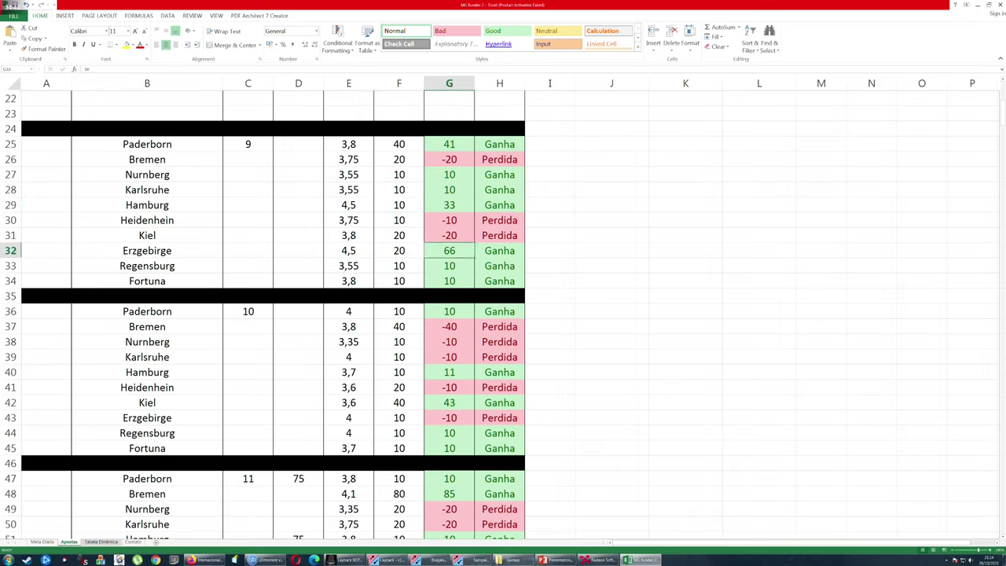
{"action": "left_click", "coordinate": [399, 251]}
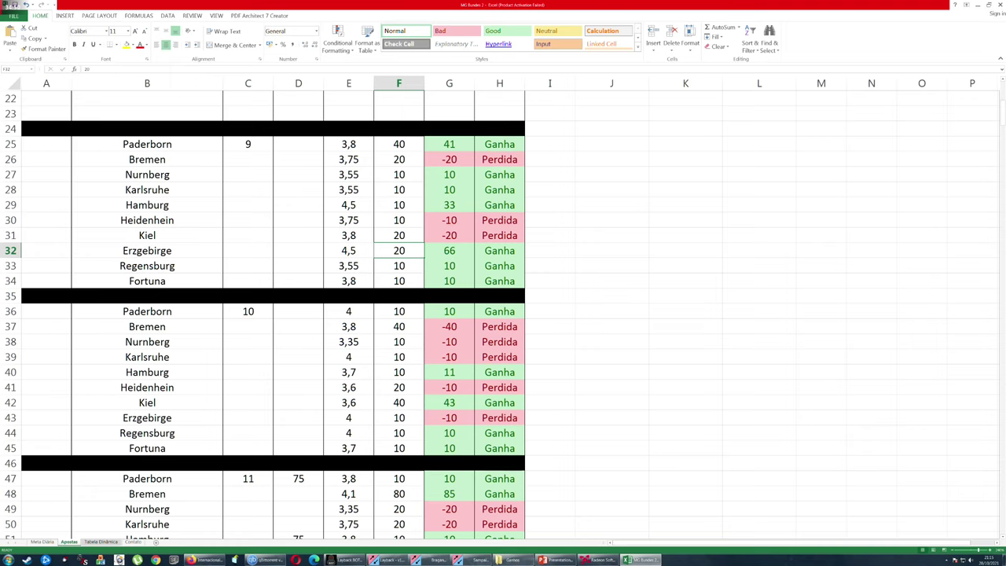
{"action": "scroll", "coordinate": [503, 314], "scroll_direction": "up", "scroll_amount": 7}
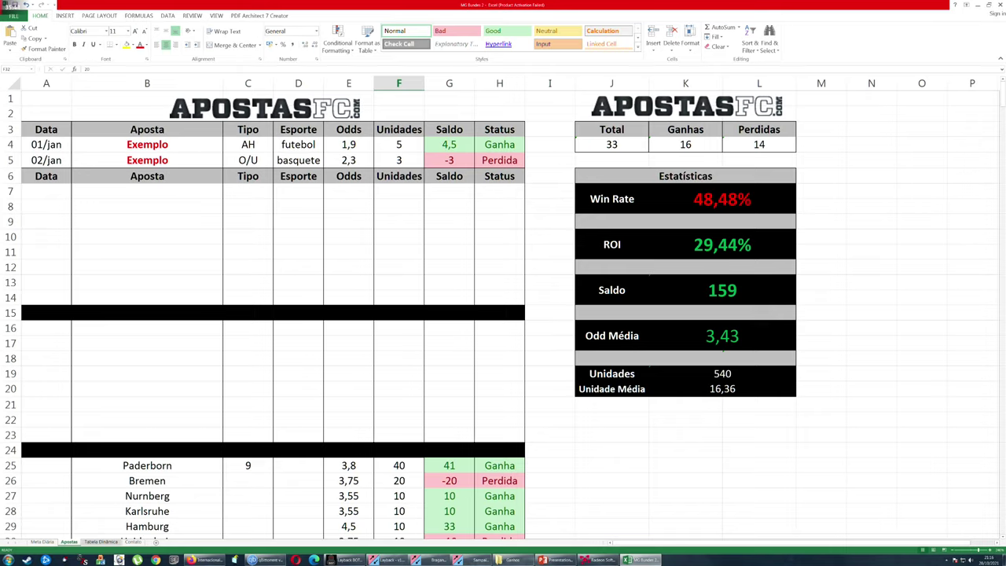
{"action": "left_click", "coordinate": [821, 251]}
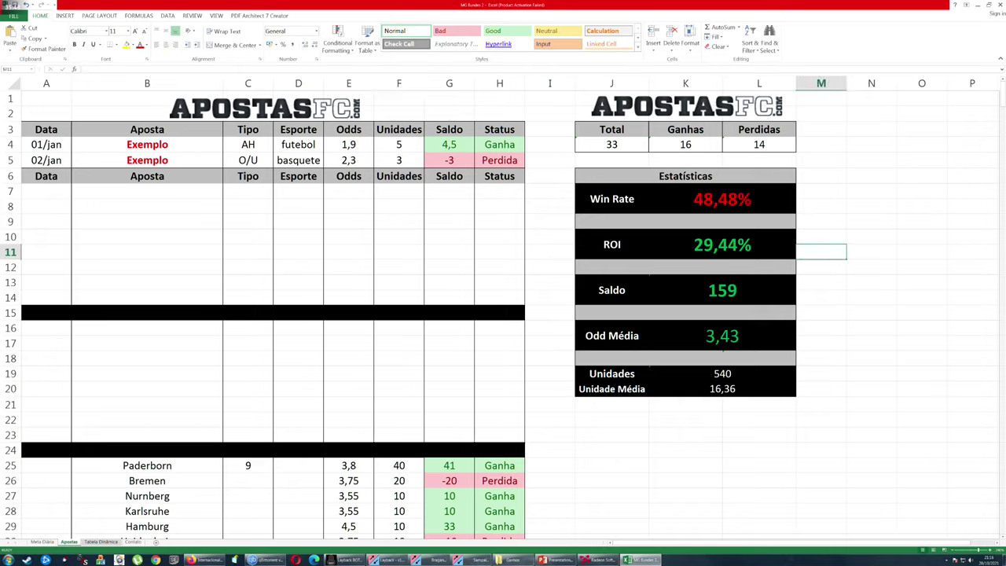